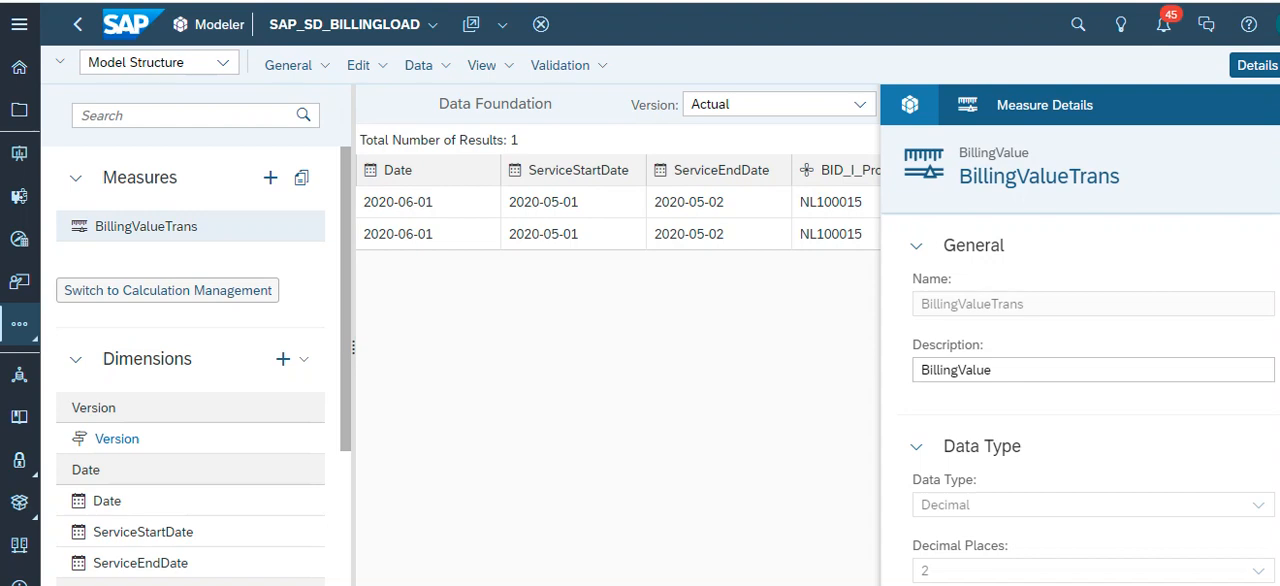
# - Examine the date, dimension and BillingValueTrans columns of the records in the model's data foundation
pyautogui.hscroll(8, 619, 201)
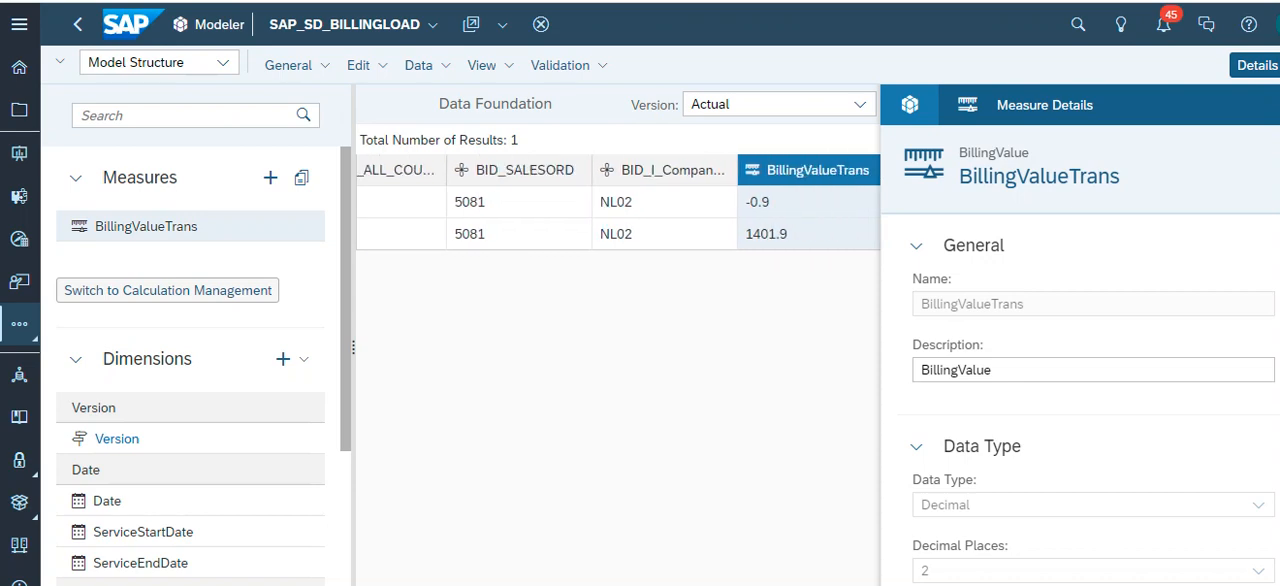
pyautogui.hscroll(-5, 619, 201)
pyautogui.hscroll(-1, 619, 201)
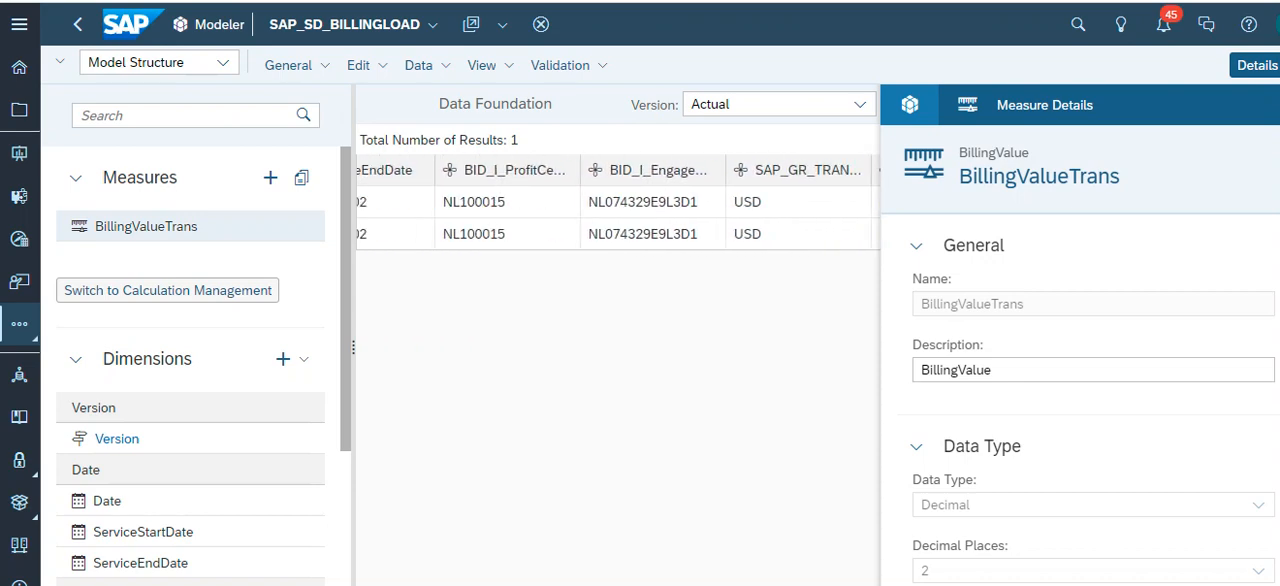
pyautogui.hscroll(1, 619, 201)
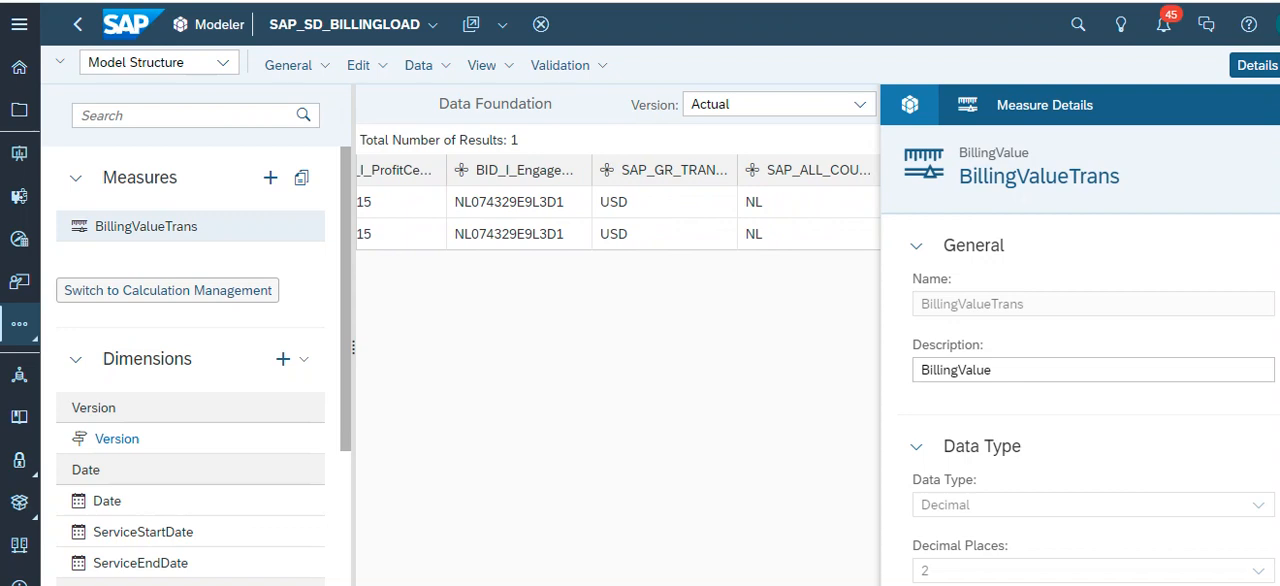
pyautogui.hscroll(3, 618, 201)
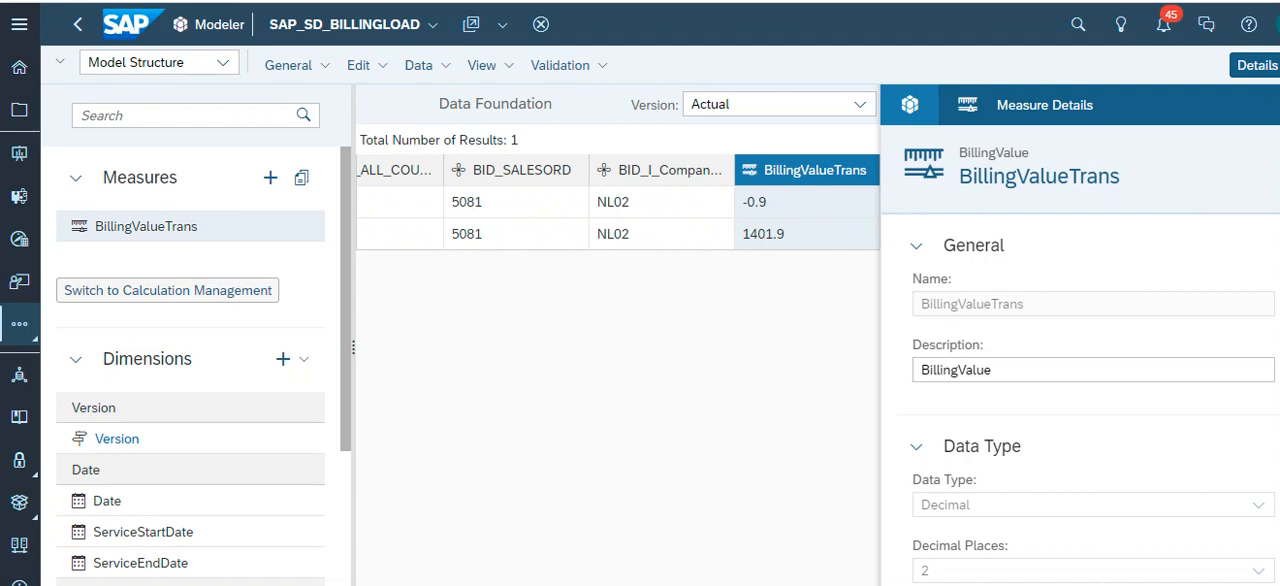
pyautogui.hscroll(-5, 618, 201)
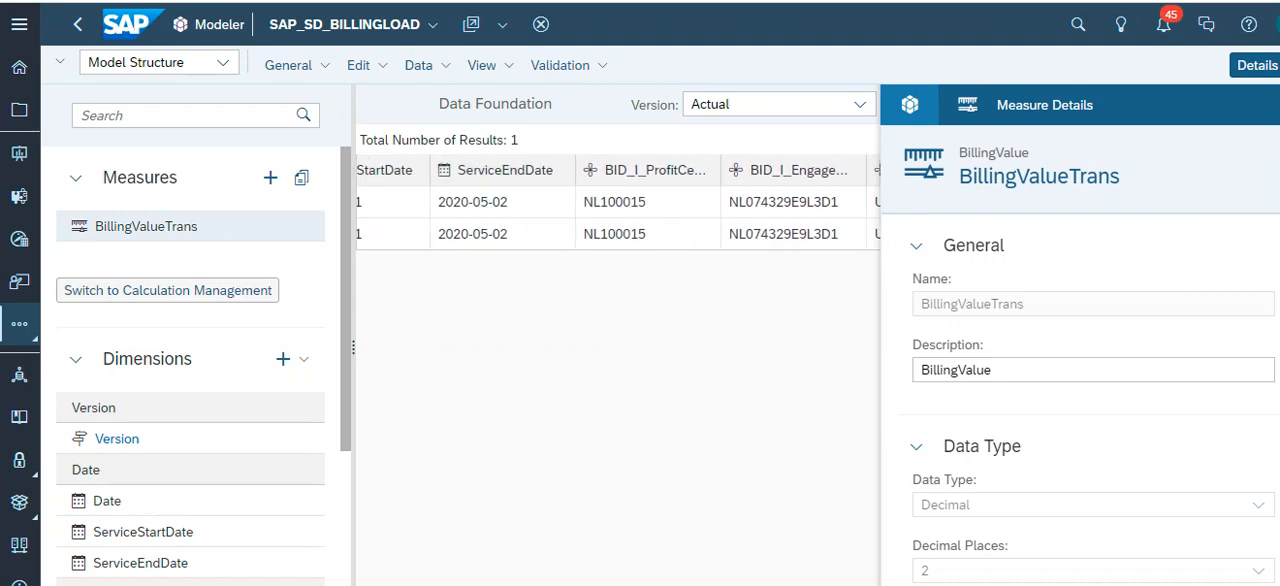
pyautogui.hscroll(1, 618, 201)
pyautogui.hscroll(-4, 618, 201)
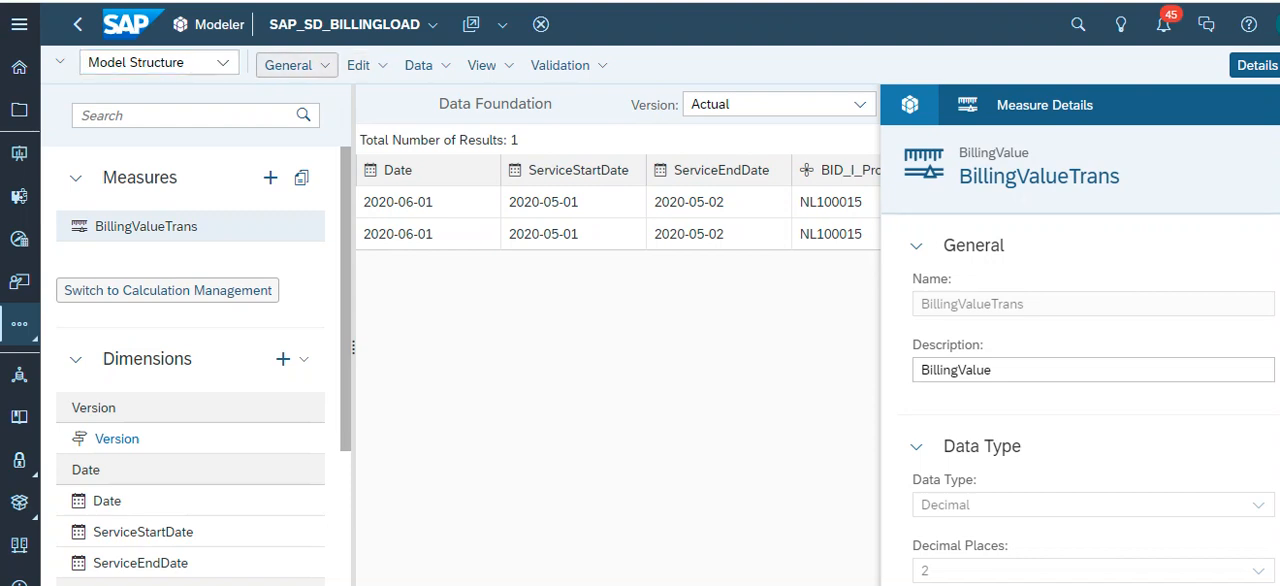
# - In the model preferences, set the currency rates table to SAP_FI_CURR_EXCHANGERATE and apply the change
pyautogui.click(296, 65)
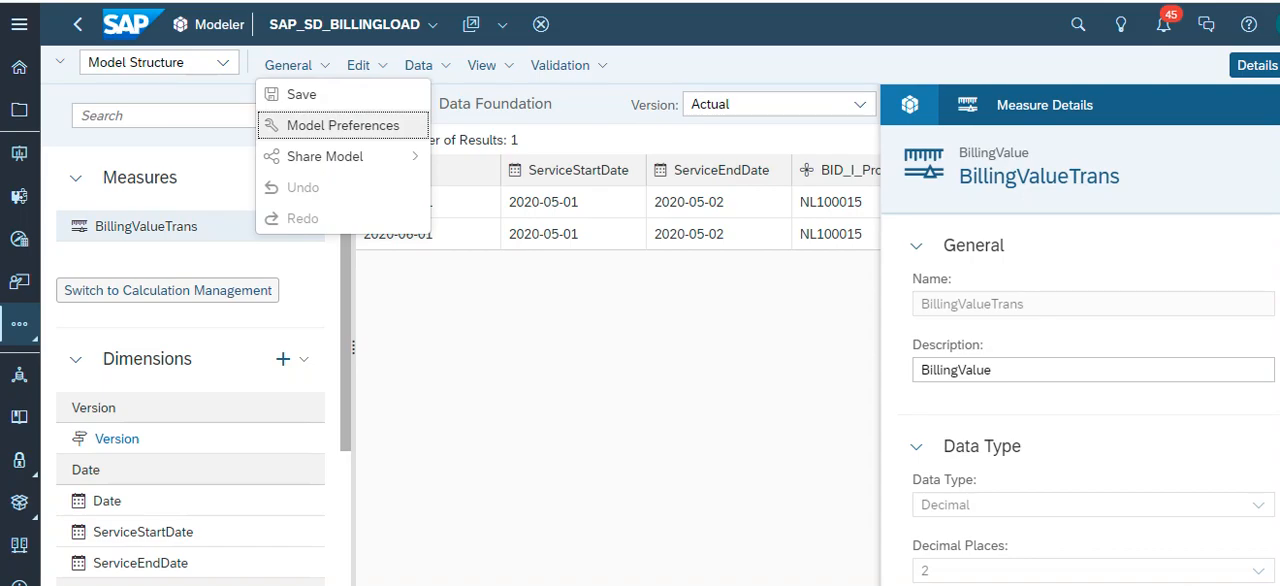
pyautogui.click(340, 125)
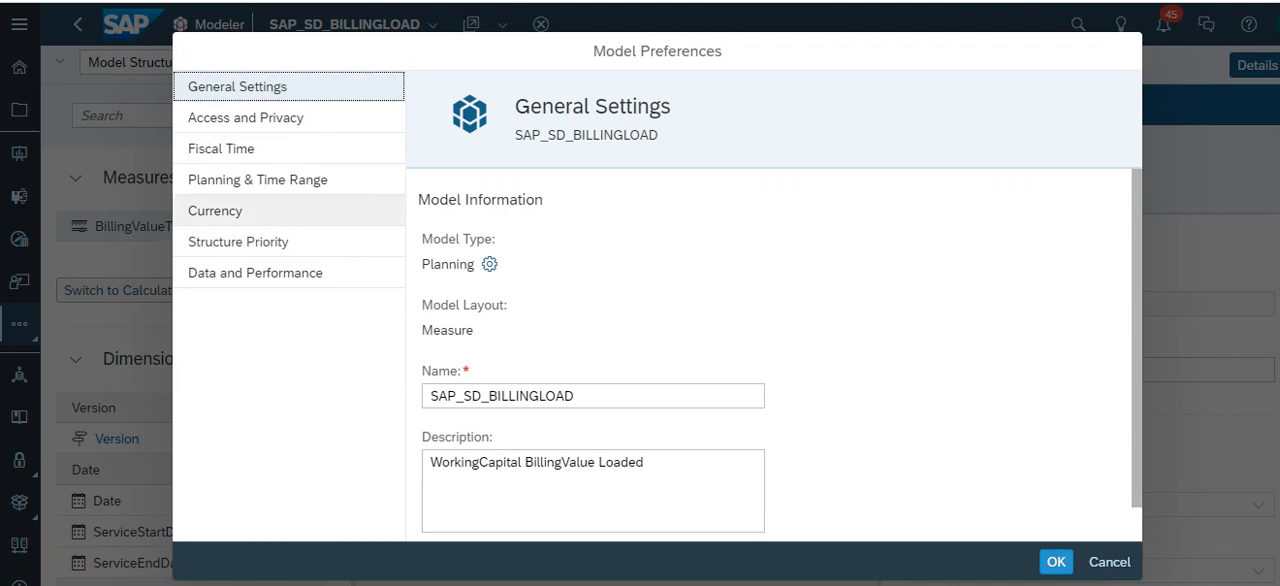
pyautogui.click(215, 210)
pyautogui.click(600, 393)
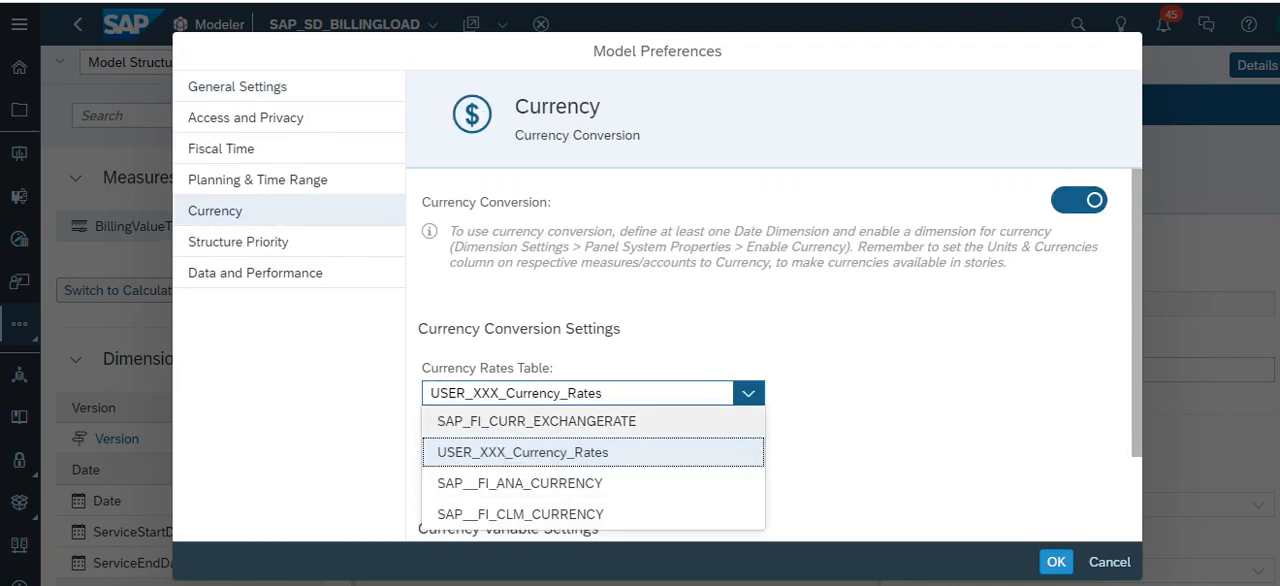
pyautogui.click(536, 421)
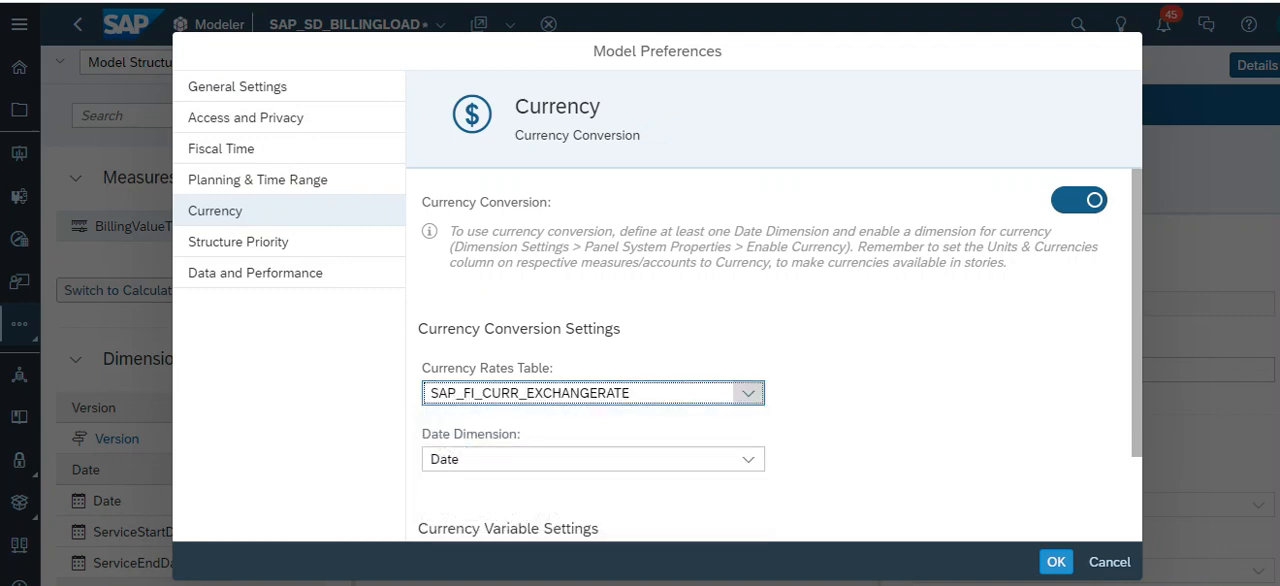
pyautogui.scroll(-1, 775, 357)
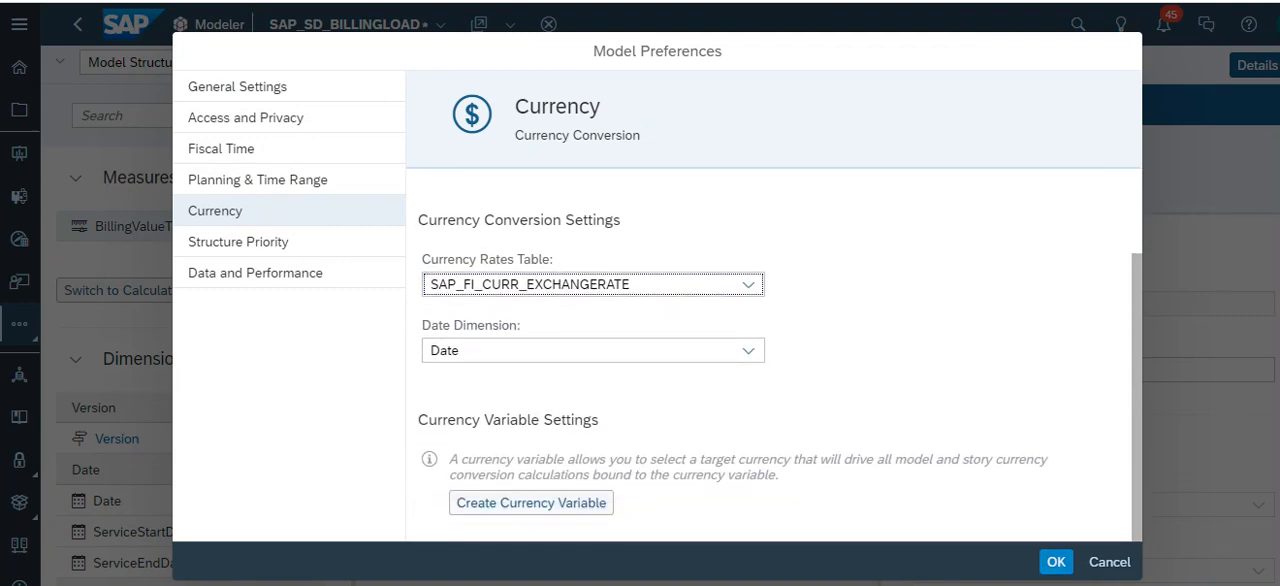
pyautogui.click(1056, 562)
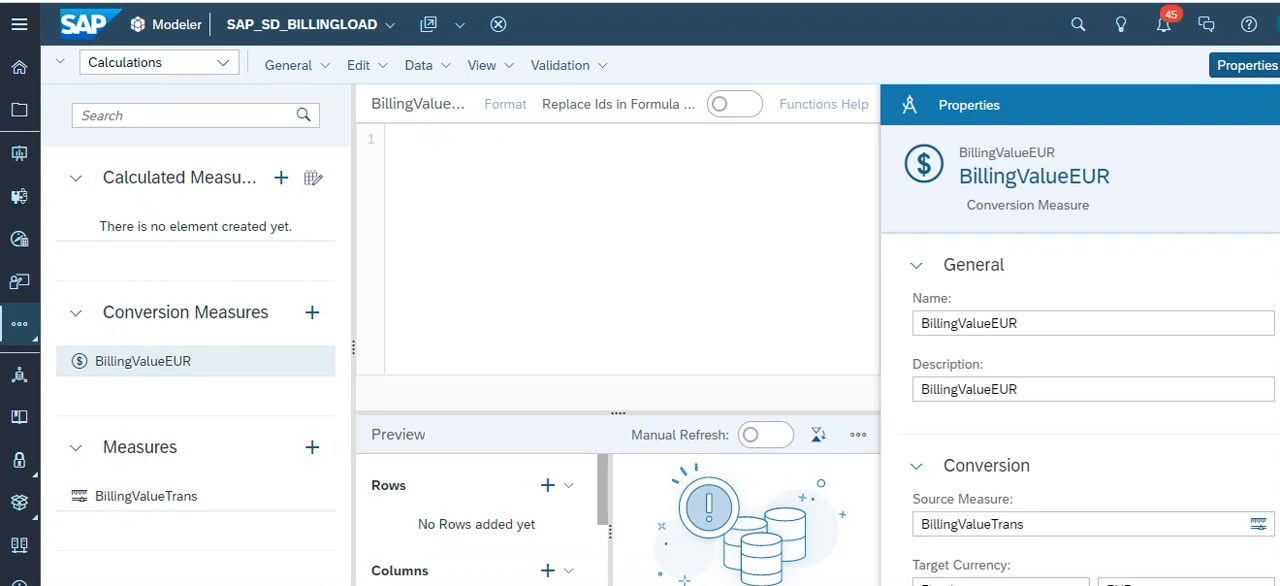
# - Show the model's calculations and inspect the name and description of the BillingValueEUR conversion measure
pyautogui.click(223, 63)
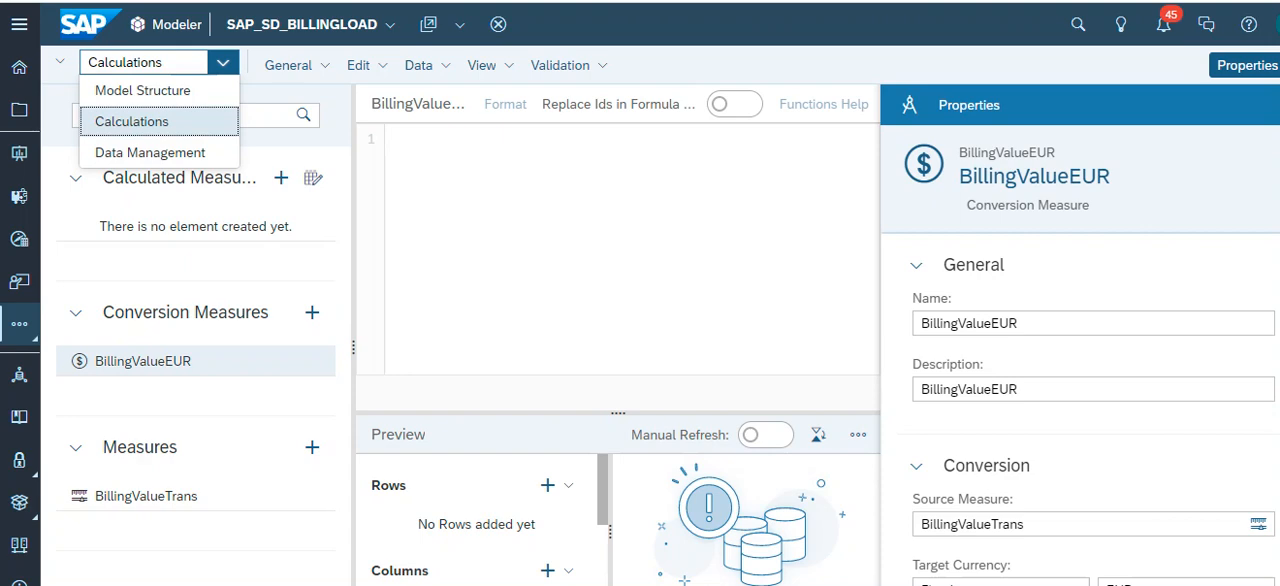
pyautogui.click(132, 122)
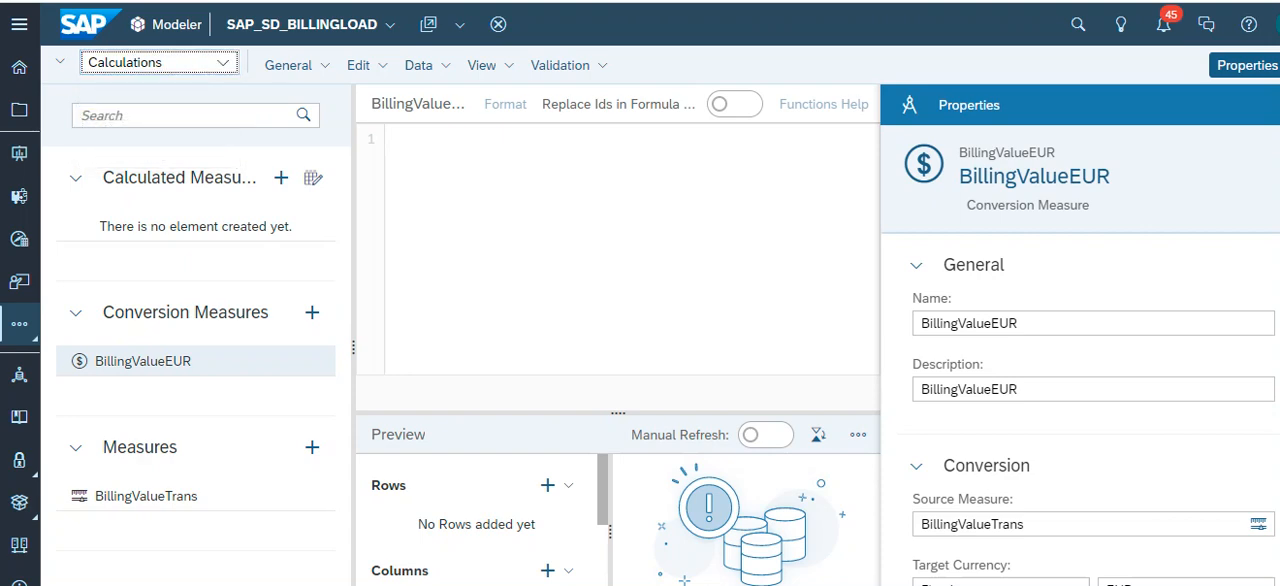
pyautogui.click(195, 361)
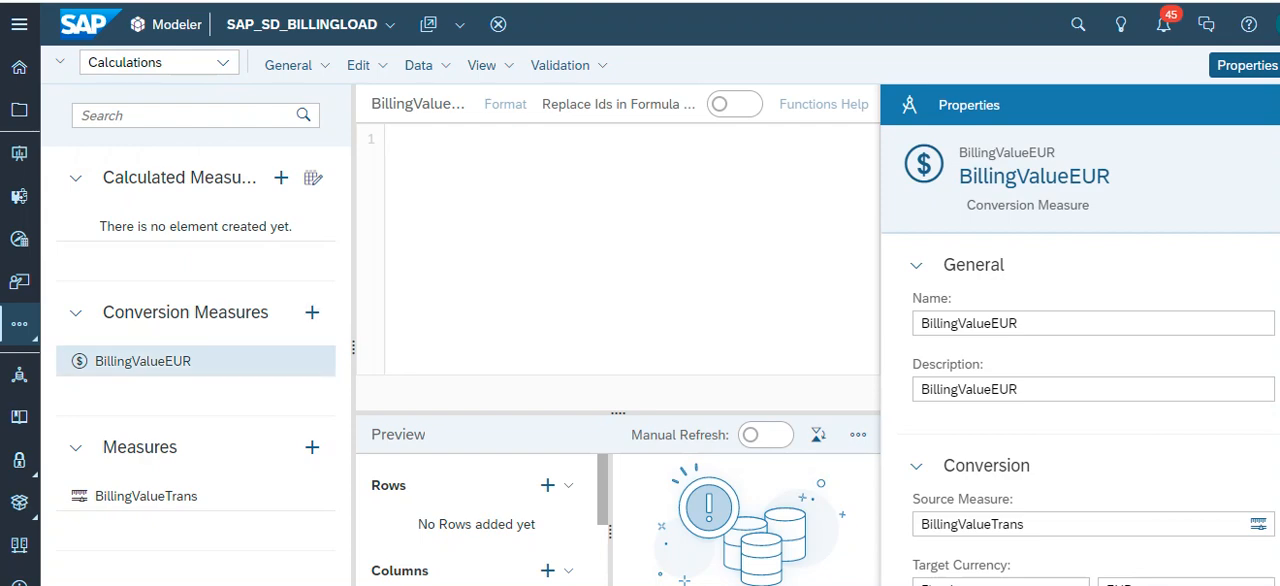
pyautogui.moveTo(1030, 324); pyautogui.dragTo(908, 326)
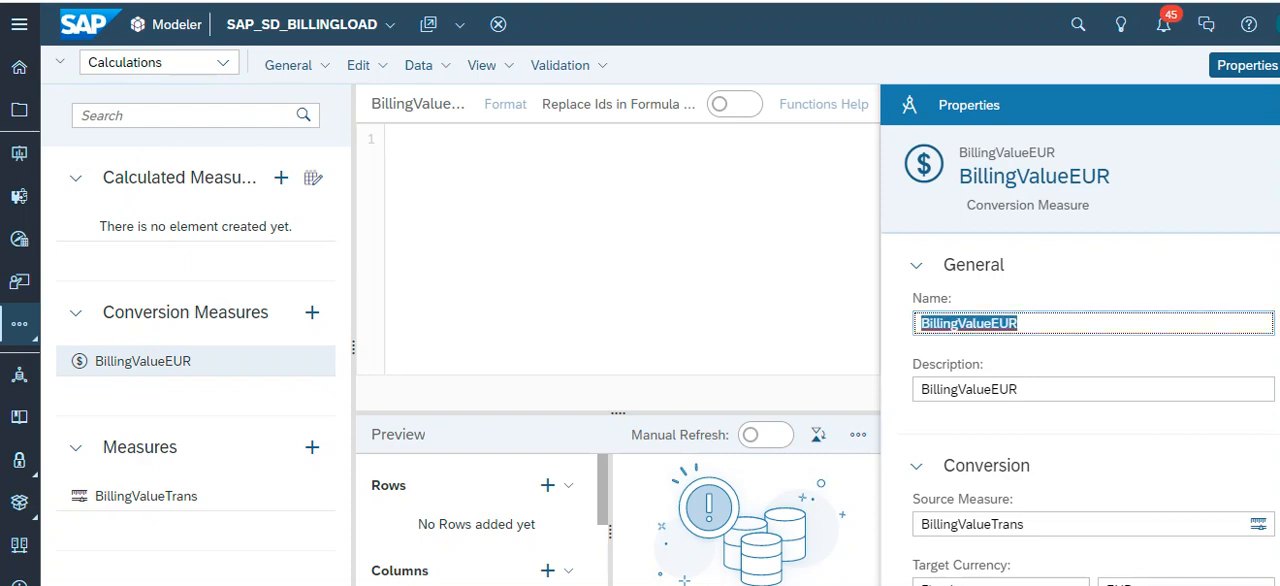
pyautogui.click(1040, 389)
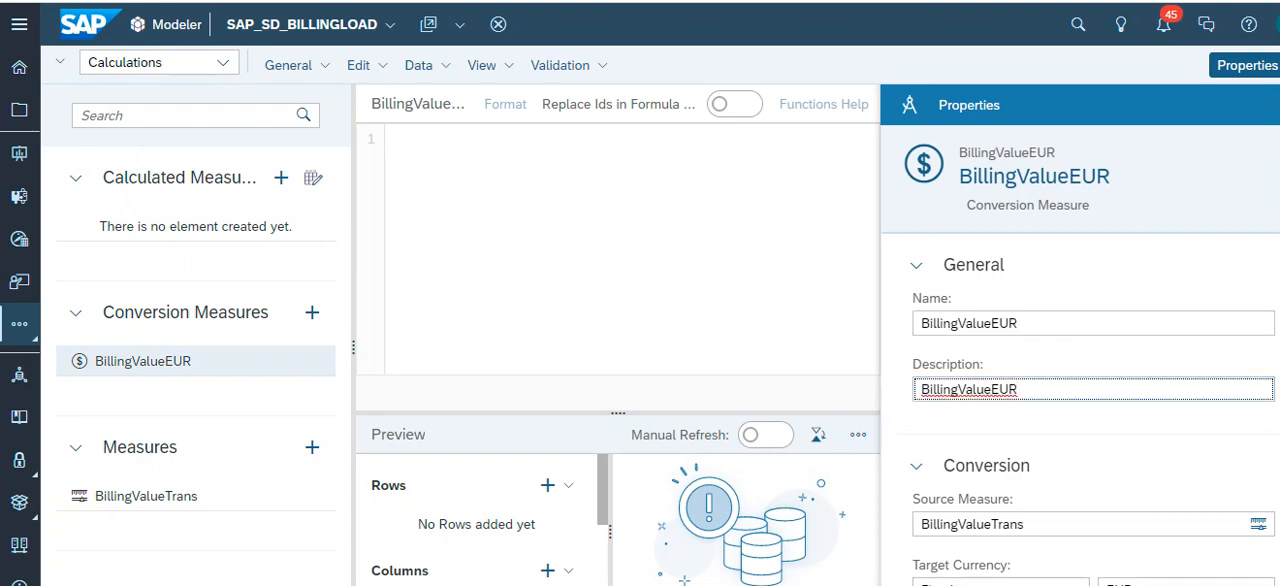
pyautogui.click(1040, 323)
# - Review the source measure, target currency, category, date and formatting settings of the BillingValueEUR conversion measure
pyautogui.scroll(-1, 1080, 360)
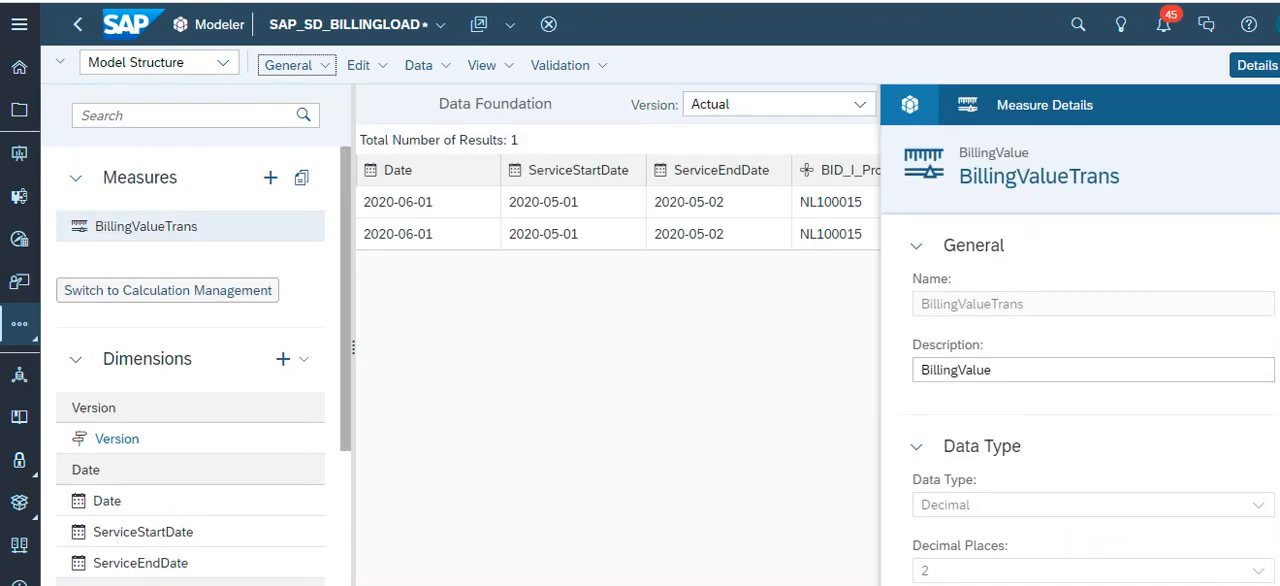
pyautogui.hscroll(5, 618, 335)
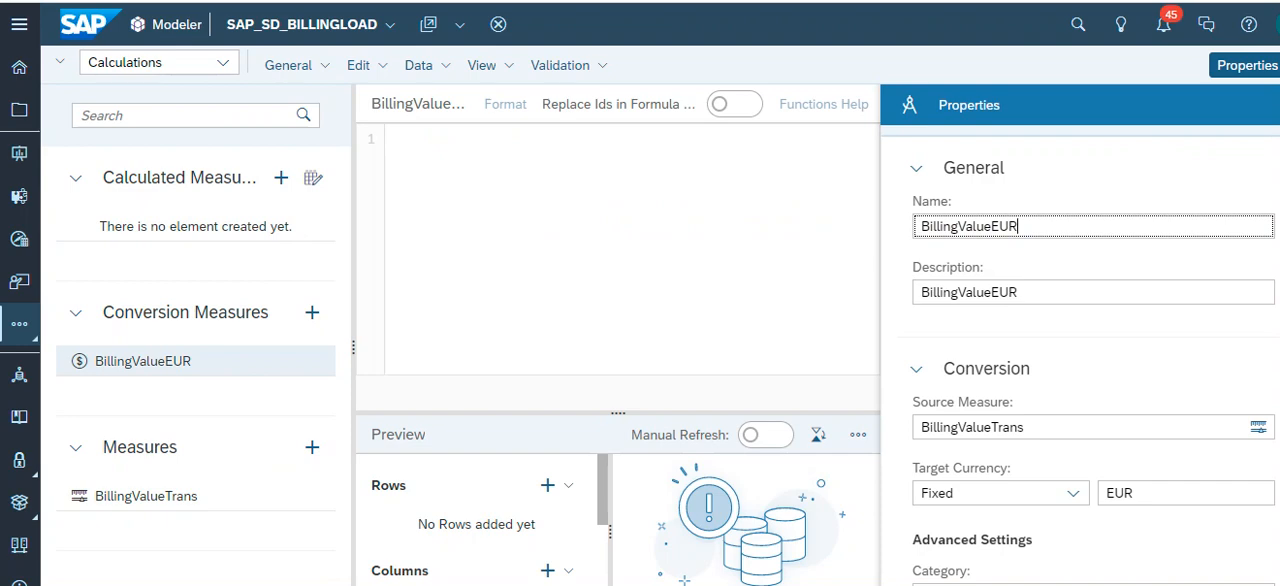
pyautogui.scroll(-2, 1000, 400)
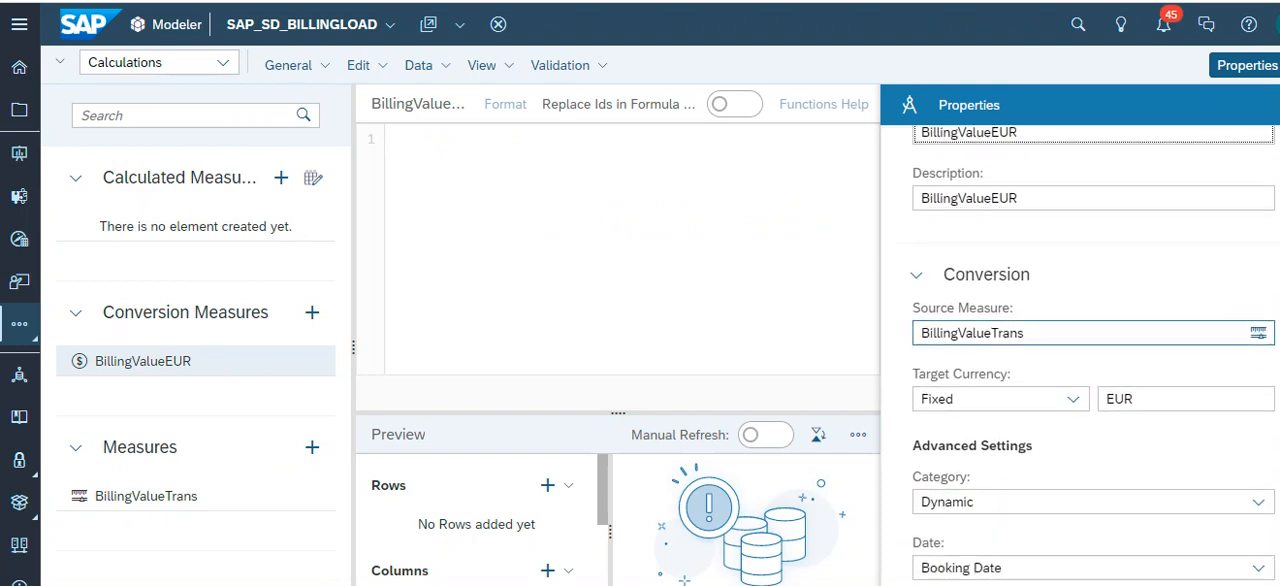
pyautogui.click(1072, 396)
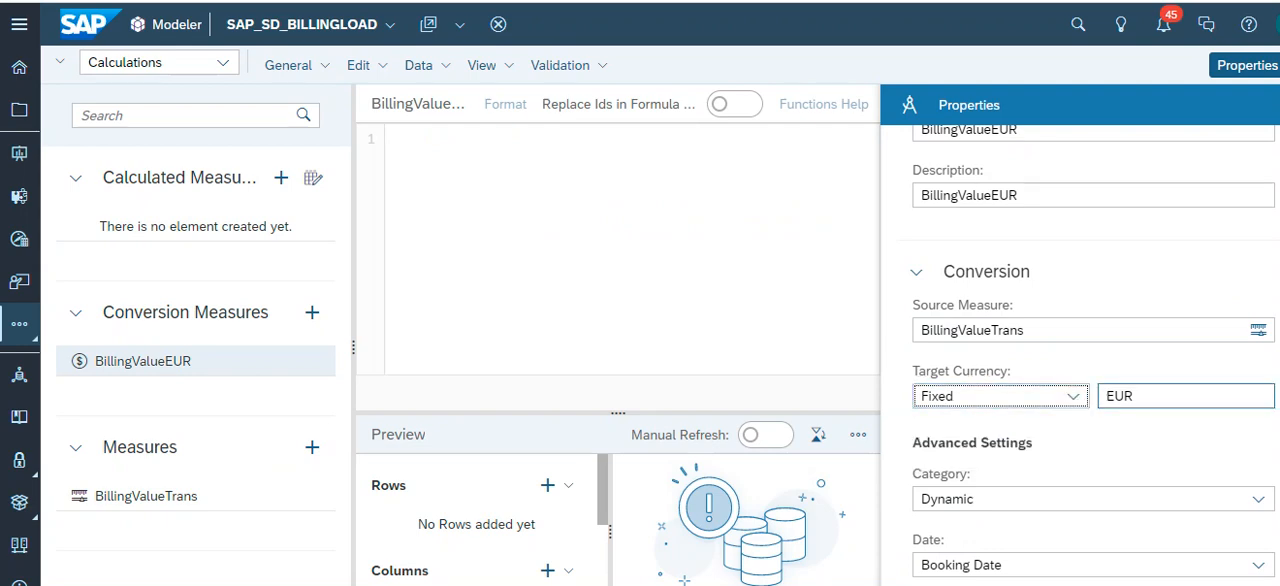
pyautogui.click(1160, 396)
pyautogui.scroll(-4, 1093, 355)
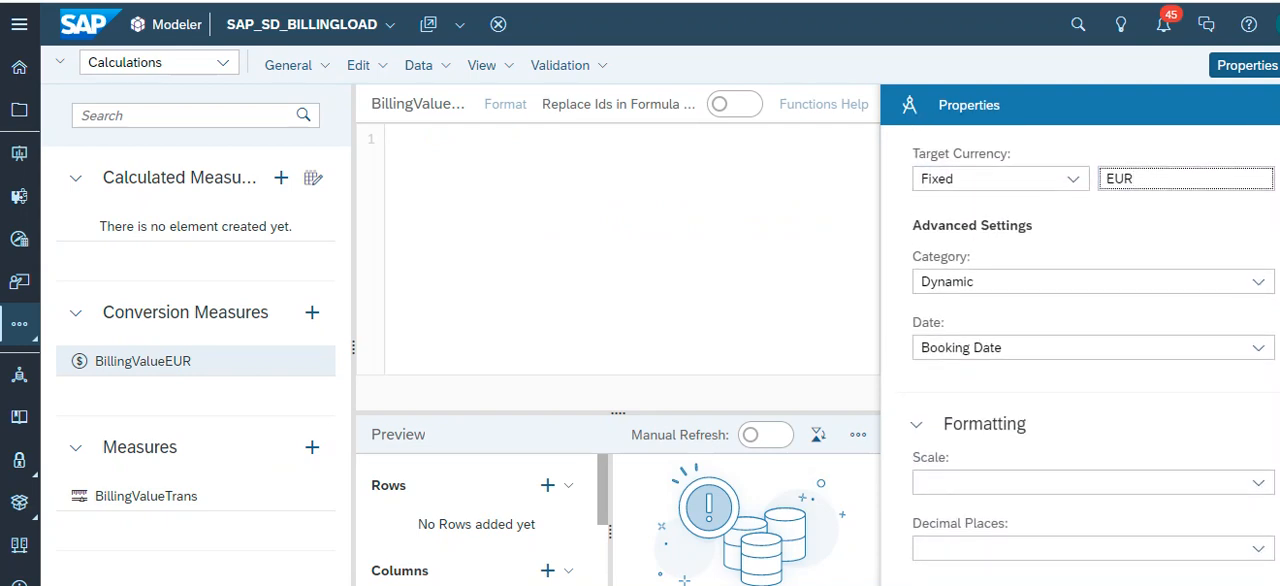
pyautogui.scroll(7, 1080, 355)
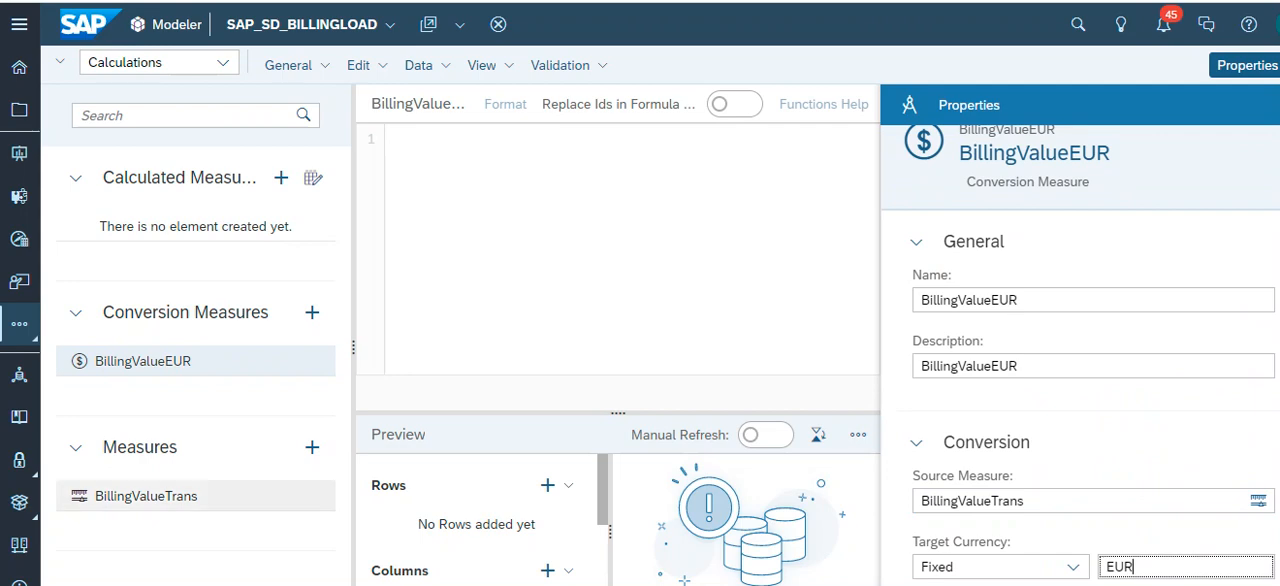
# - Inspect the BillingValueTrans measure's data type, aggregation, unit and currency, and formatting properties
pyautogui.click(146, 496)
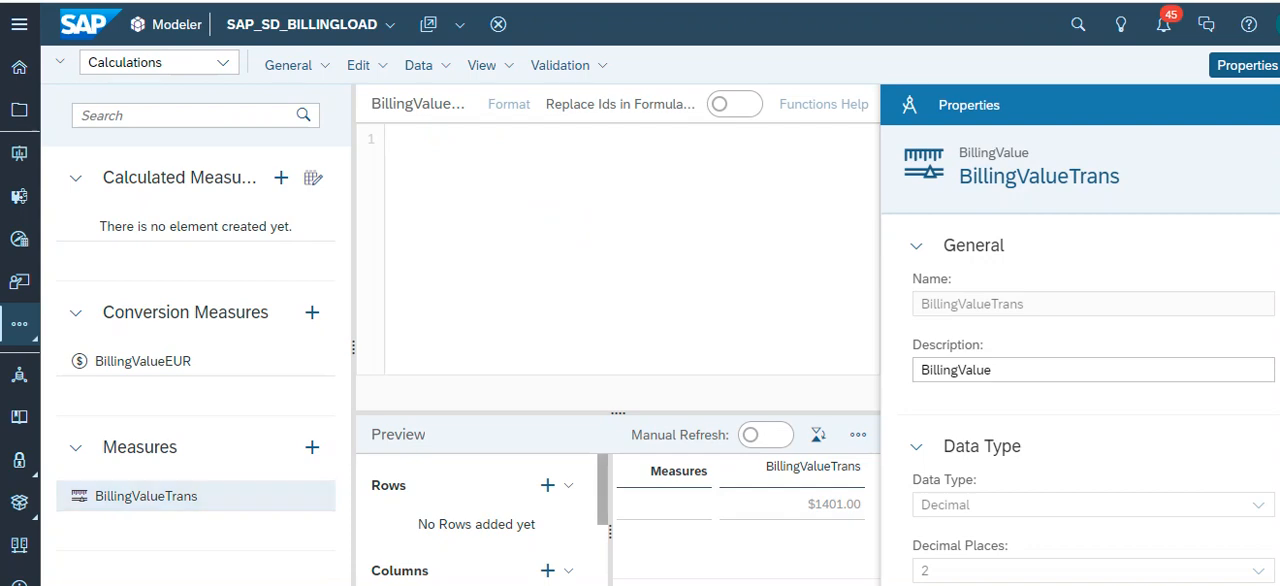
pyautogui.scroll(-5, 1080, 350)
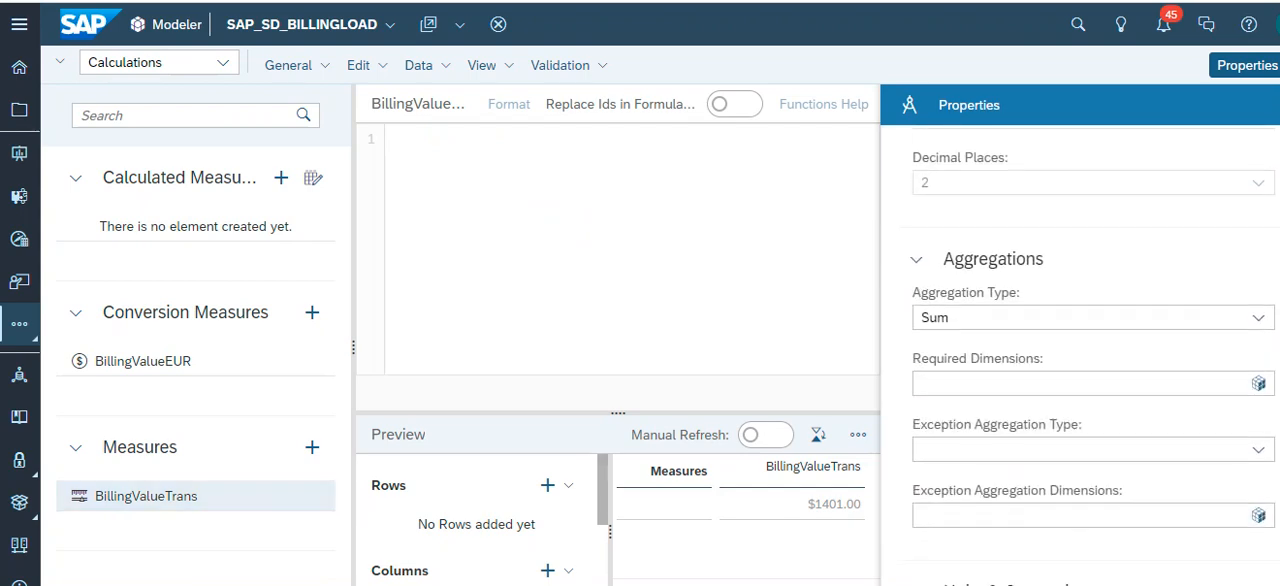
pyautogui.scroll(-3, 1080, 350)
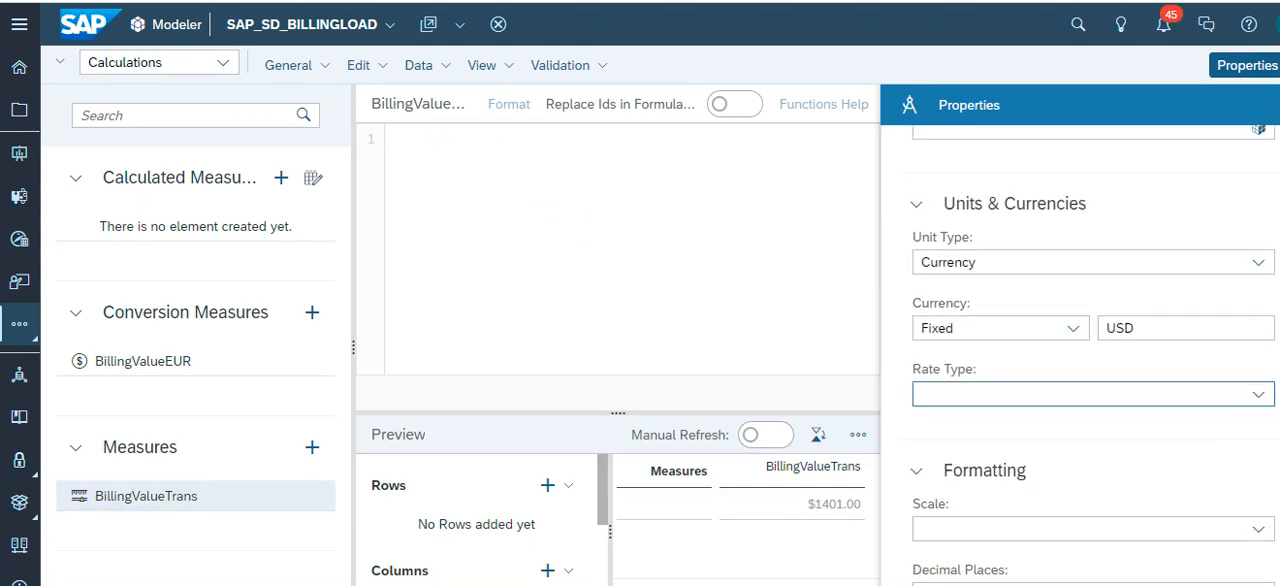
pyautogui.scroll(-1, 1093, 355)
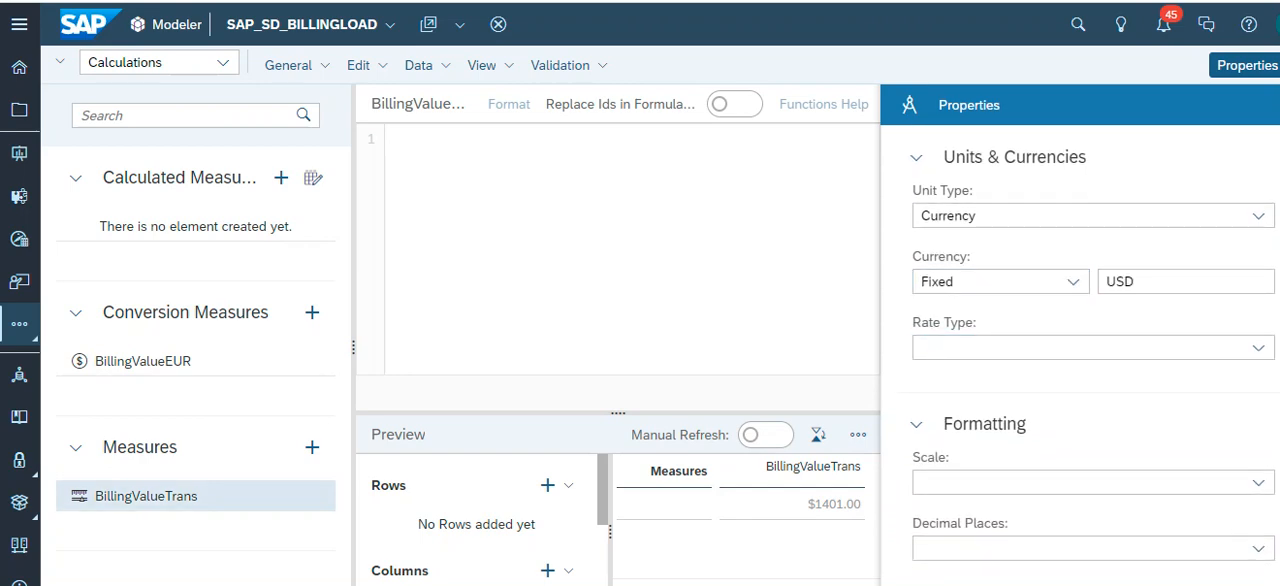
pyautogui.scroll(5, 1090, 360)
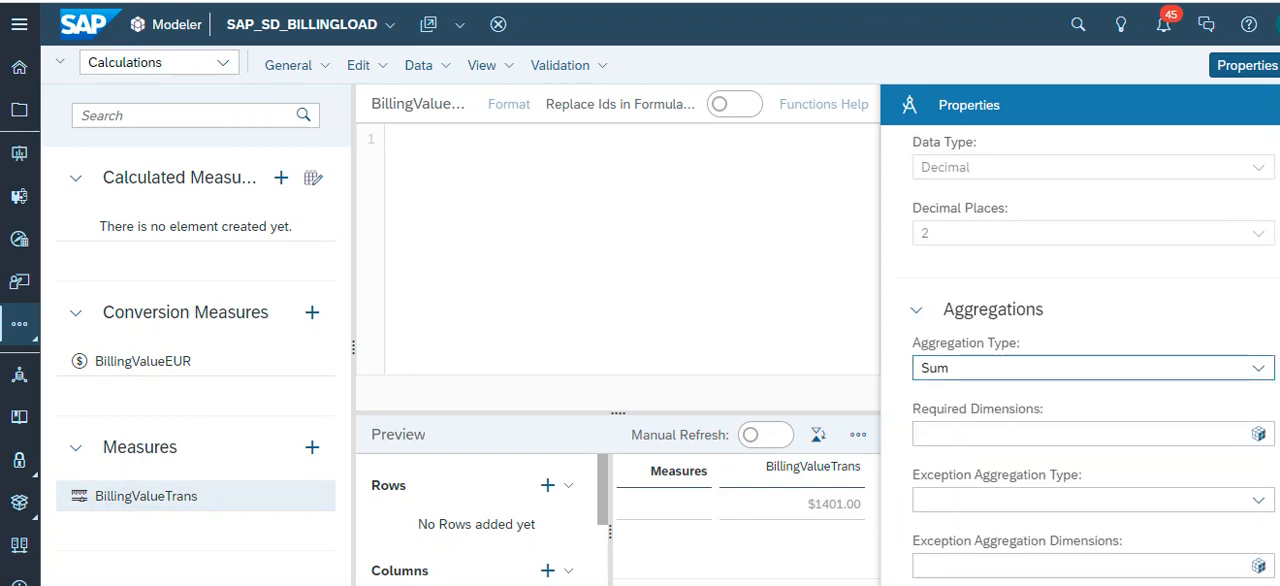
pyautogui.scroll(3, 1093, 360)
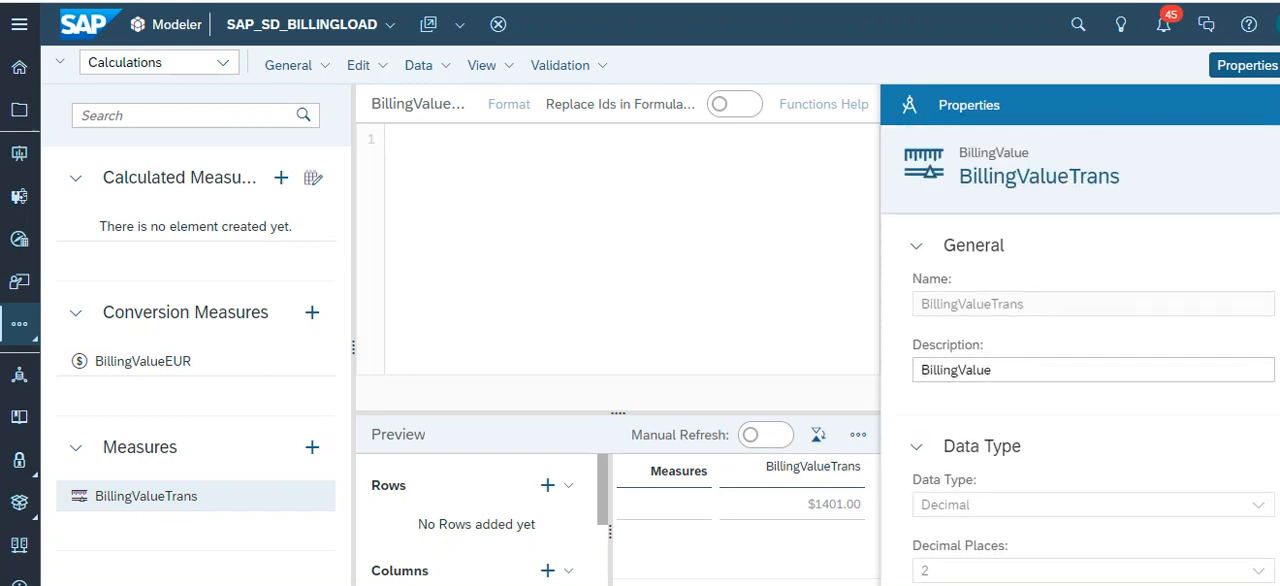
# - Return to the BillingValueEUR conversion measure and recheck its target currency and advanced conversion settings
pyautogui.click(143, 361)
pyautogui.scroll(-2, 1090, 390)
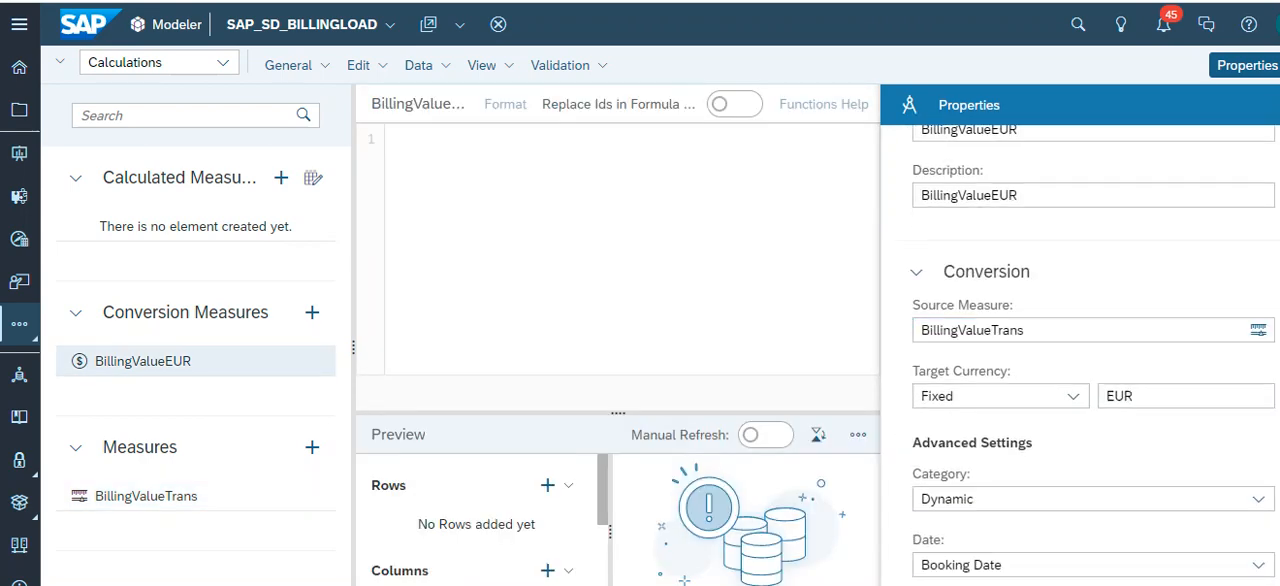
pyautogui.scroll(-3, 1090, 330)
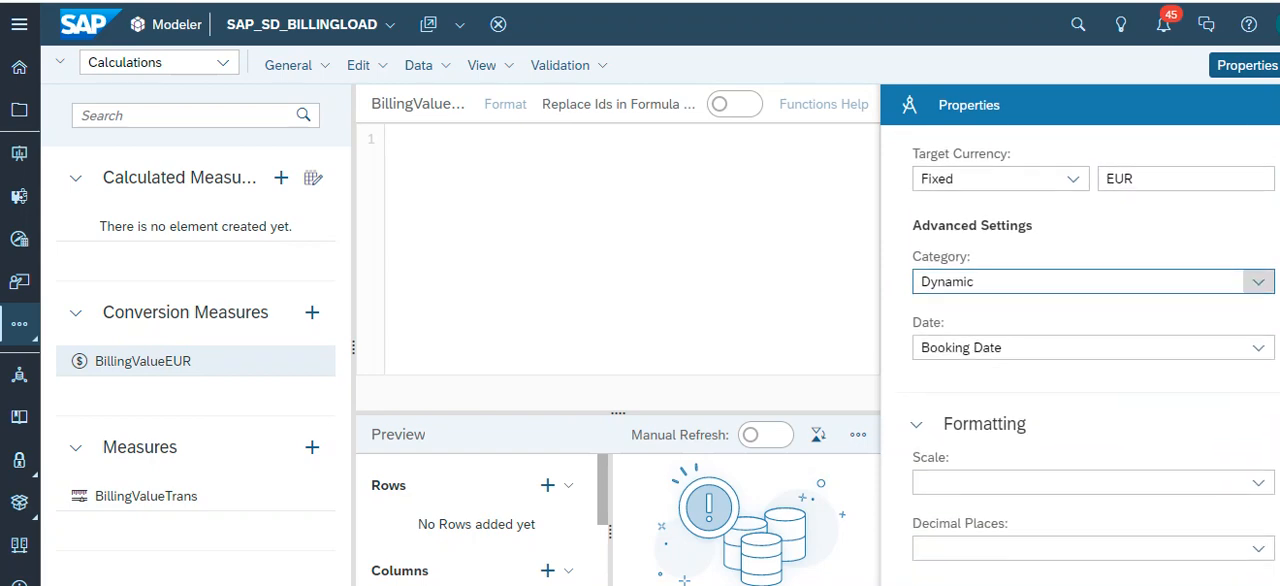
pyautogui.scroll(3, 1093, 400)
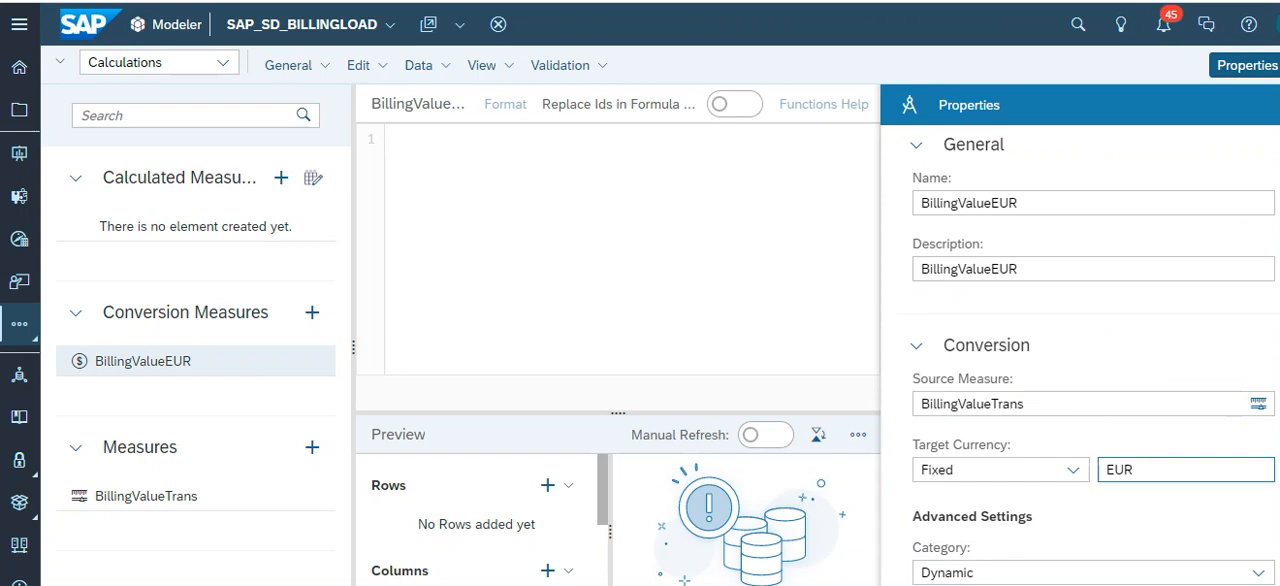
pyautogui.scroll(2, 1080, 400)
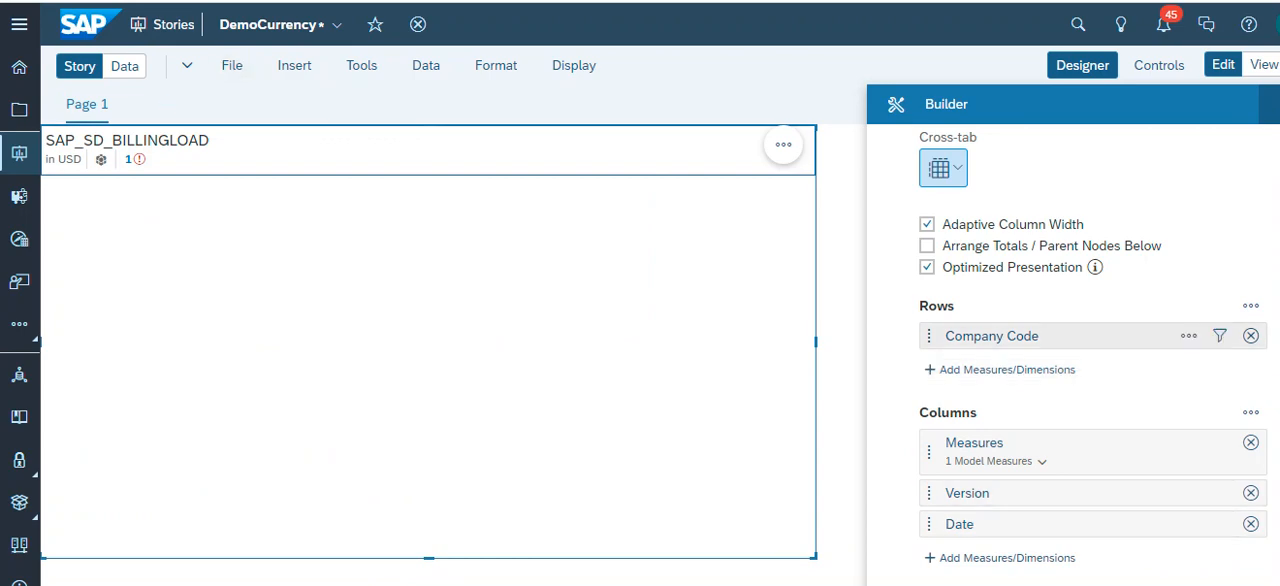
# - Include BillingValue and BillingValueEUR in the measure filter of the SAP_SD_BILLINGLOAD table and apply the selection
pyautogui.moveTo(1189, 336)
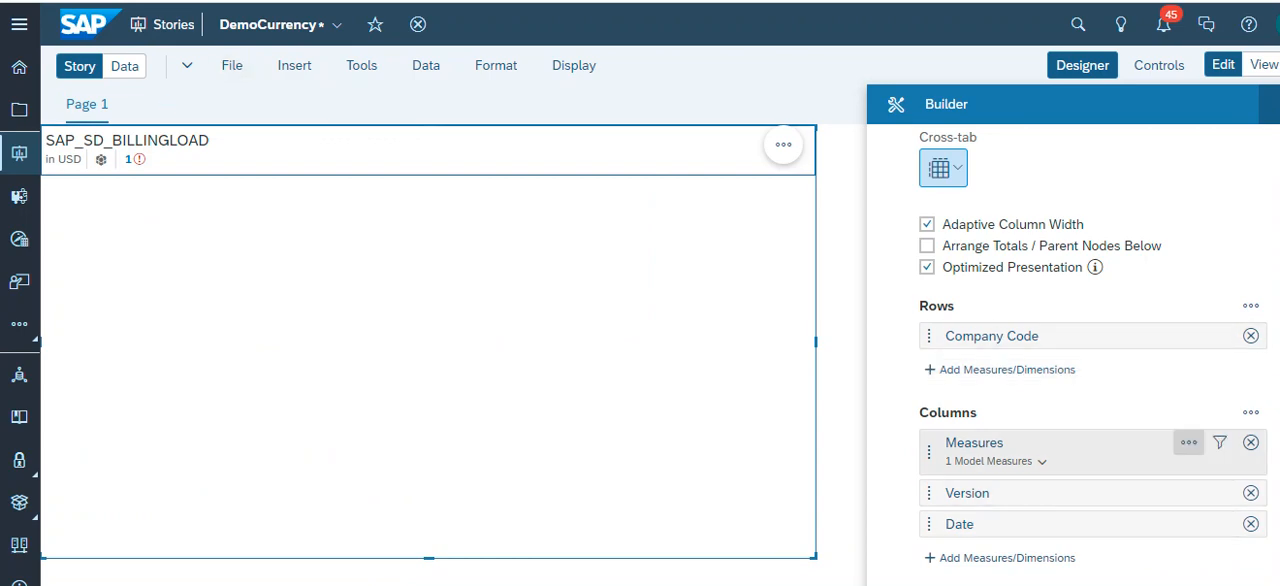
pyautogui.click(1188, 442)
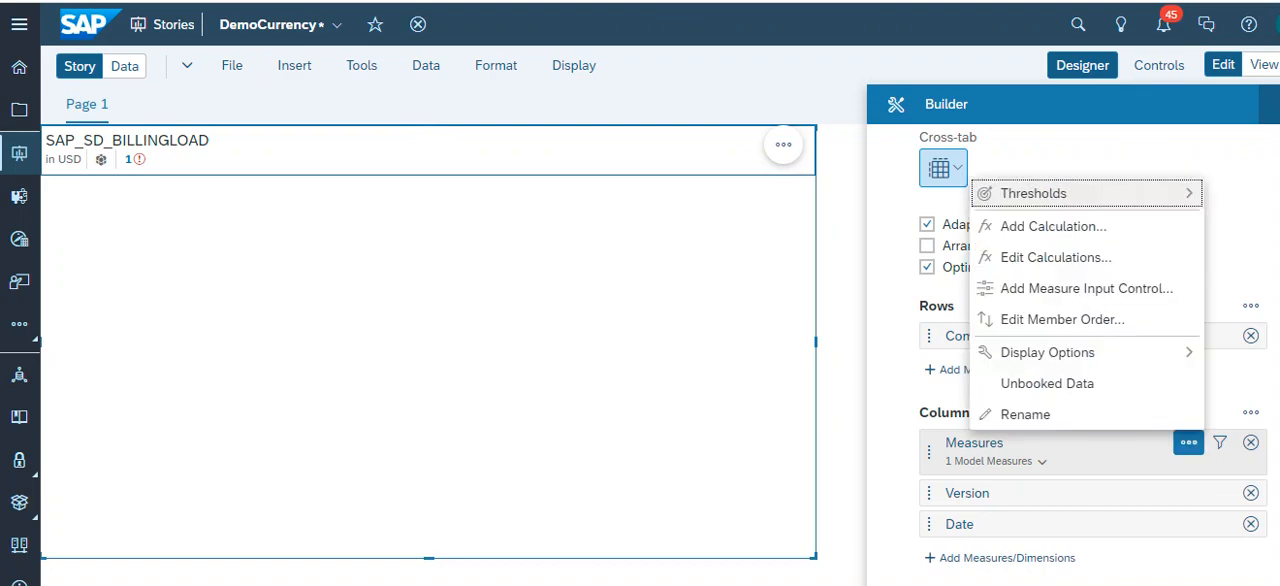
pyautogui.click(1220, 442)
pyautogui.click(1220, 442)
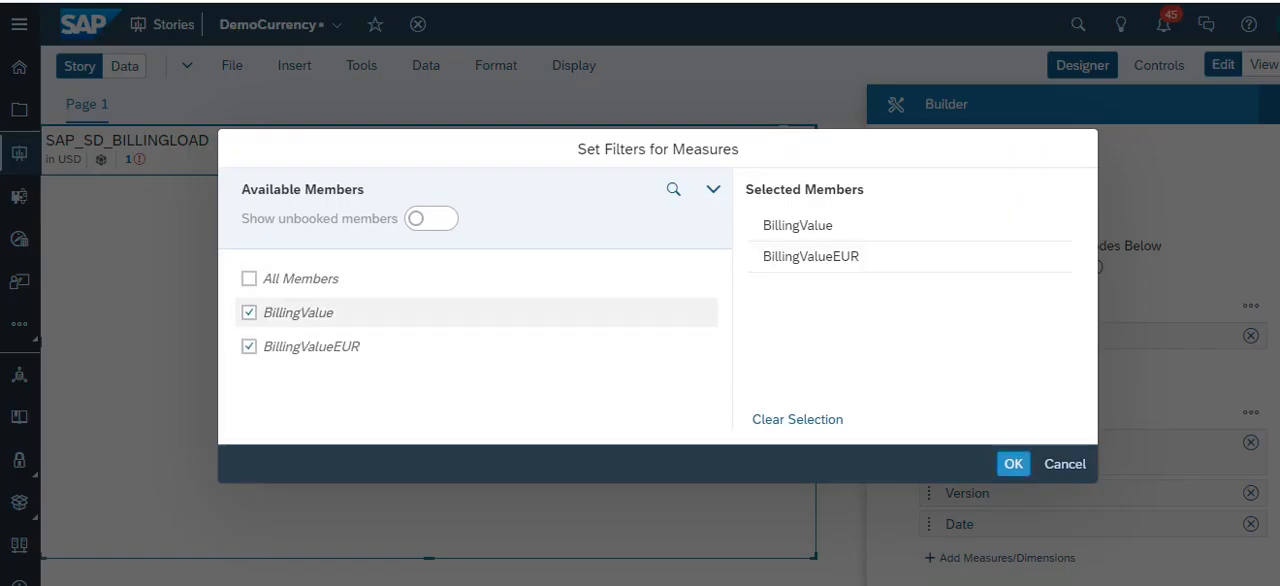
pyautogui.click(249, 312)
pyautogui.click(249, 312)
pyautogui.click(249, 346)
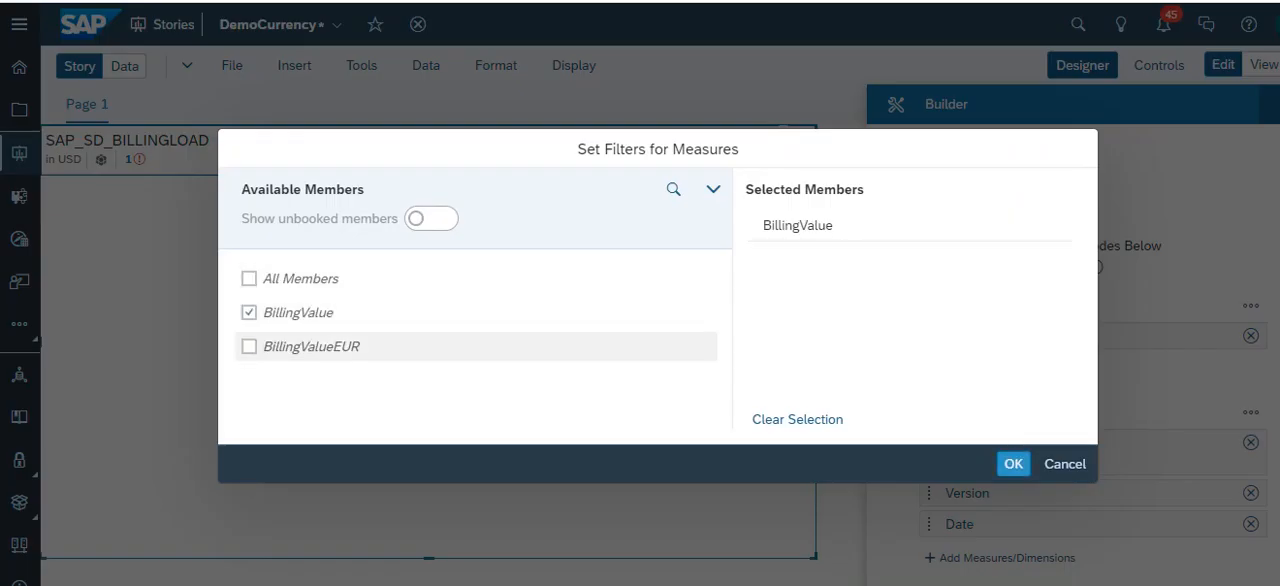
pyautogui.click(249, 346)
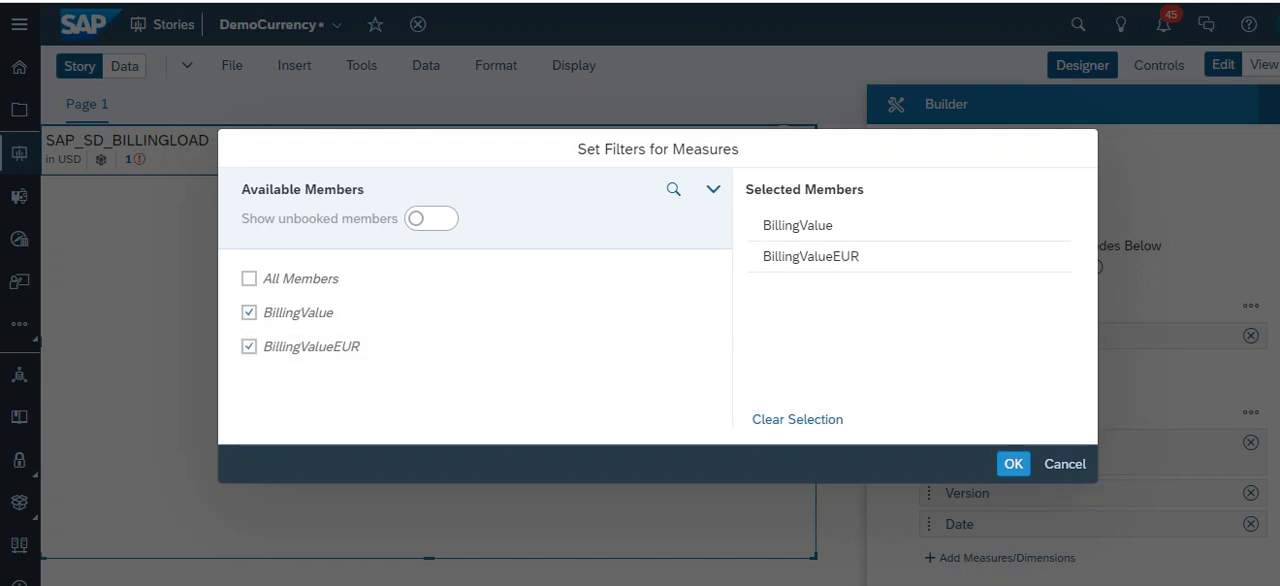
pyautogui.click(1013, 464)
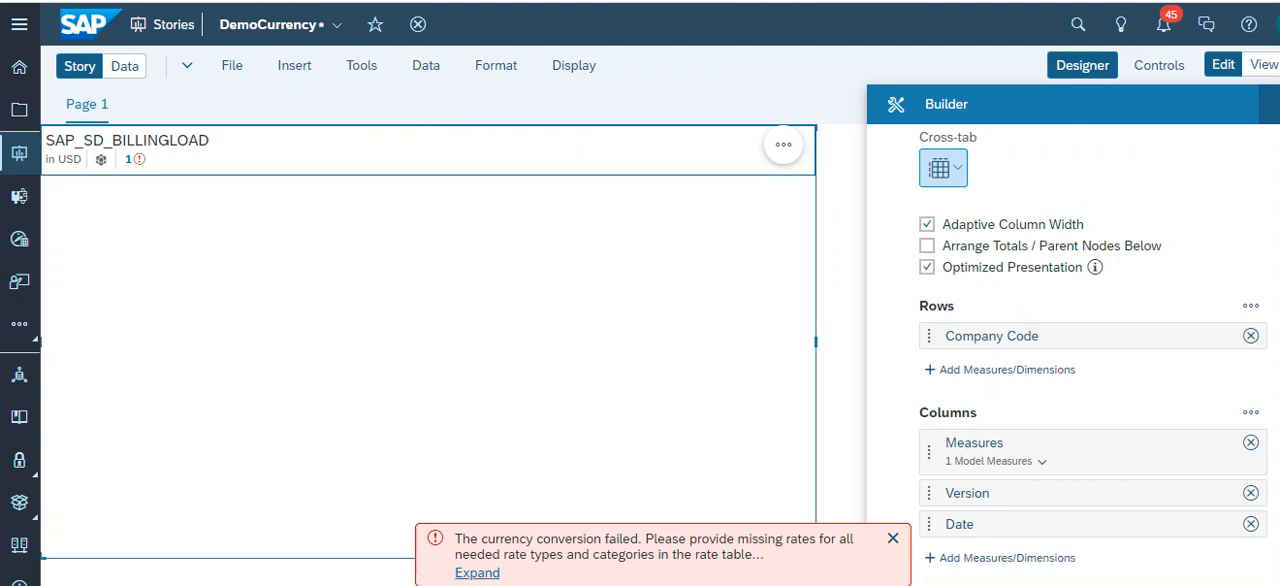
# - Read the full currency conversion error for the table, including which rate table needs rates
pyautogui.moveTo(101, 160)
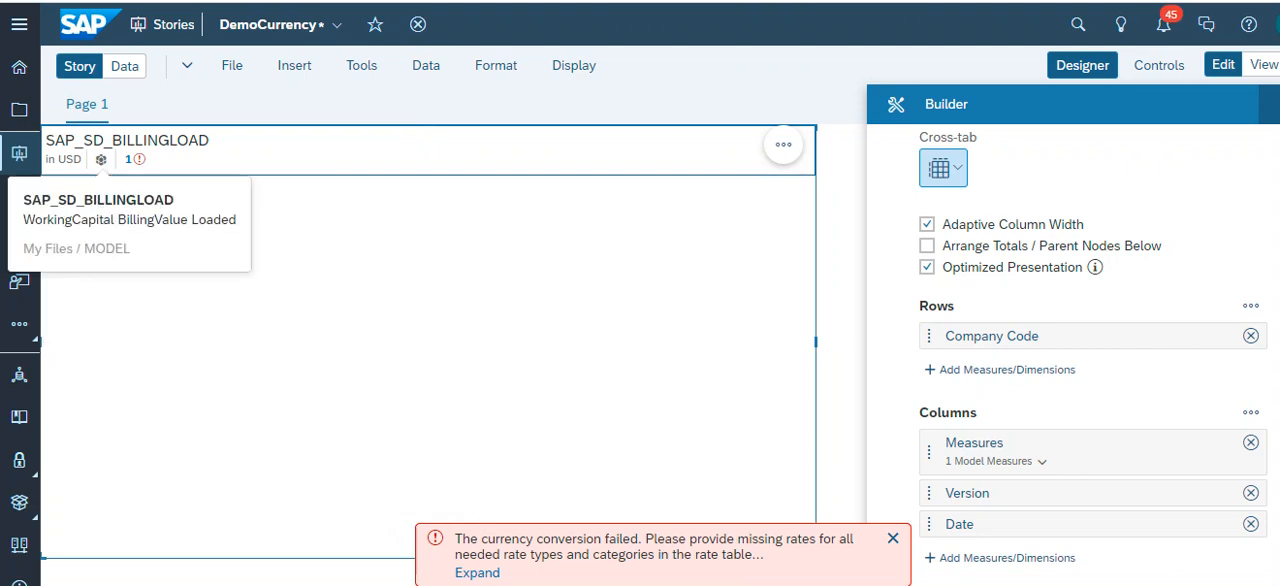
pyautogui.click(423, 328)
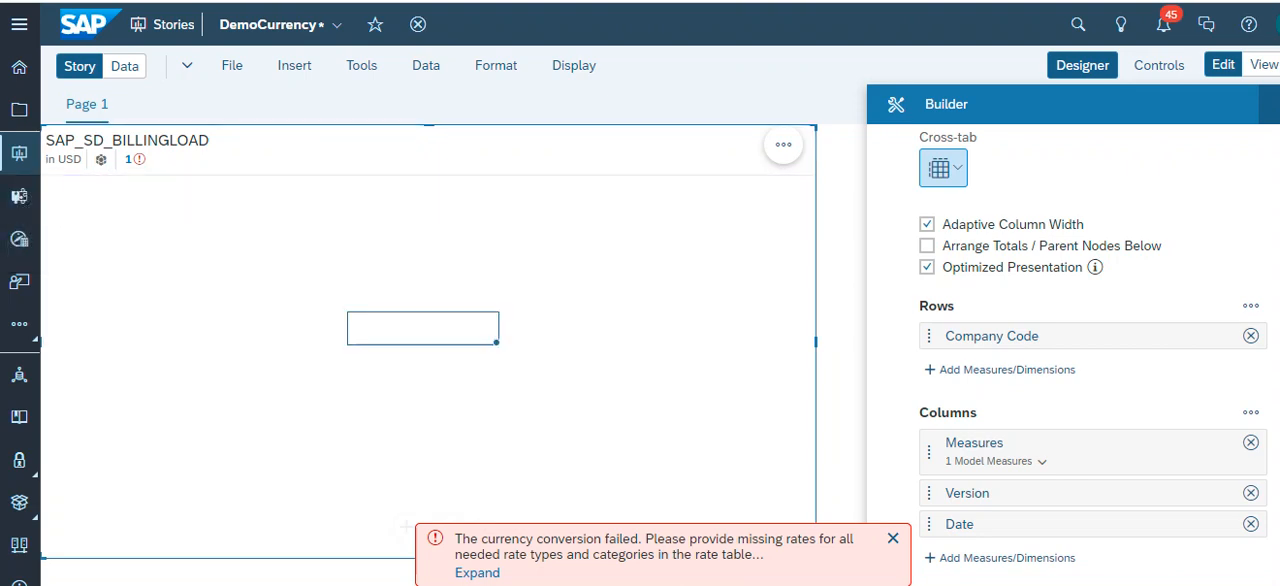
pyautogui.click(477, 573)
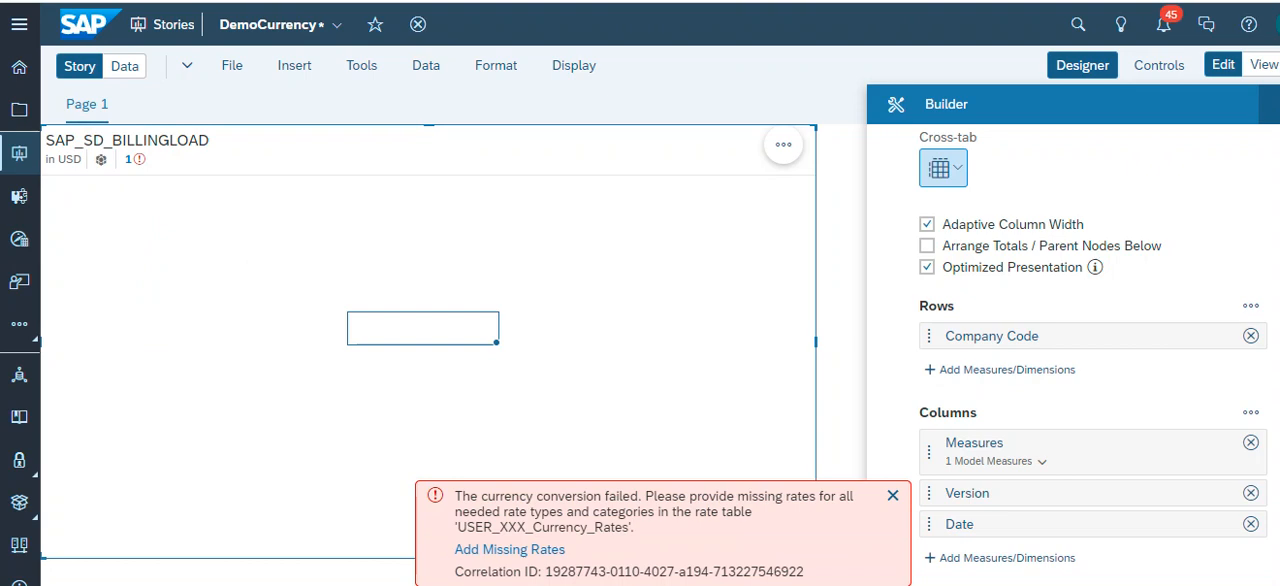
pyautogui.moveTo(637, 528); pyautogui.dragTo(499, 528)
# - Try to go to adding the missing rates, leaving the story without publishing the data changes
pyautogui.click(502, 549)
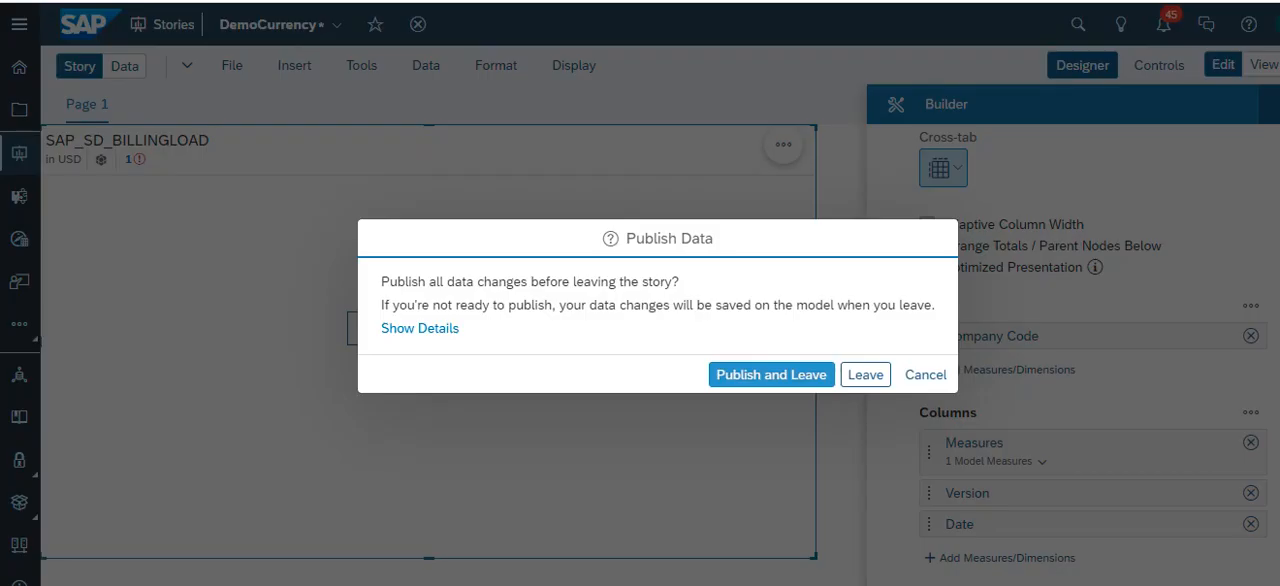
pyautogui.click(865, 374)
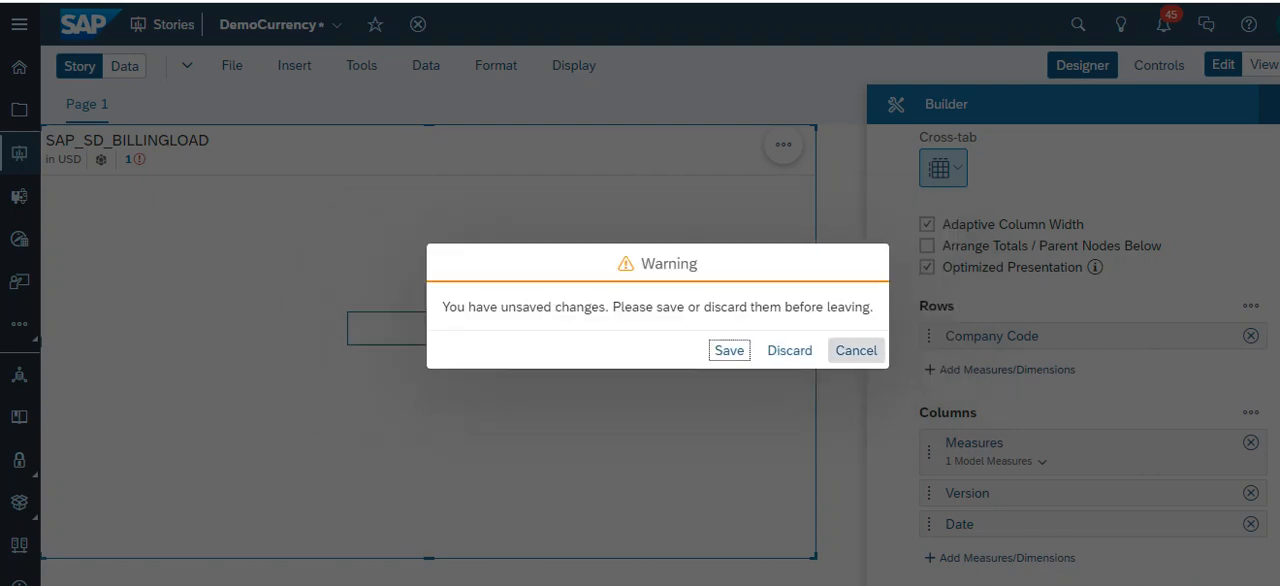
pyautogui.click(855, 349)
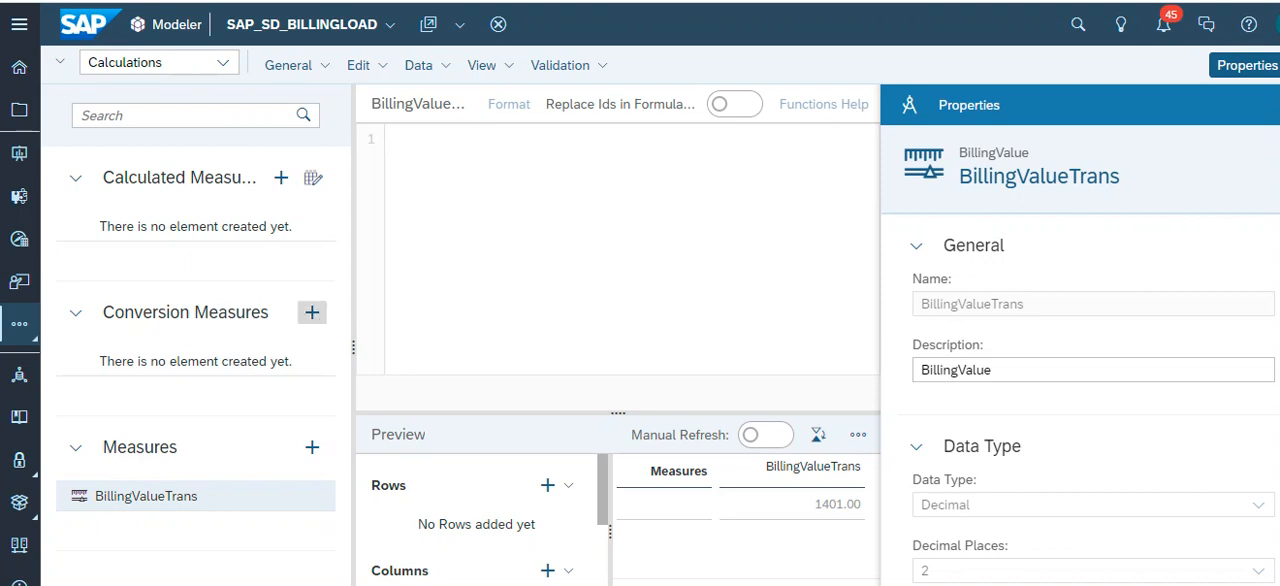
# - Create a conversion measure in the SAP_SD_BILLINGLOAD model with BillingValueUSD as its name and description
pyautogui.click(312, 312)
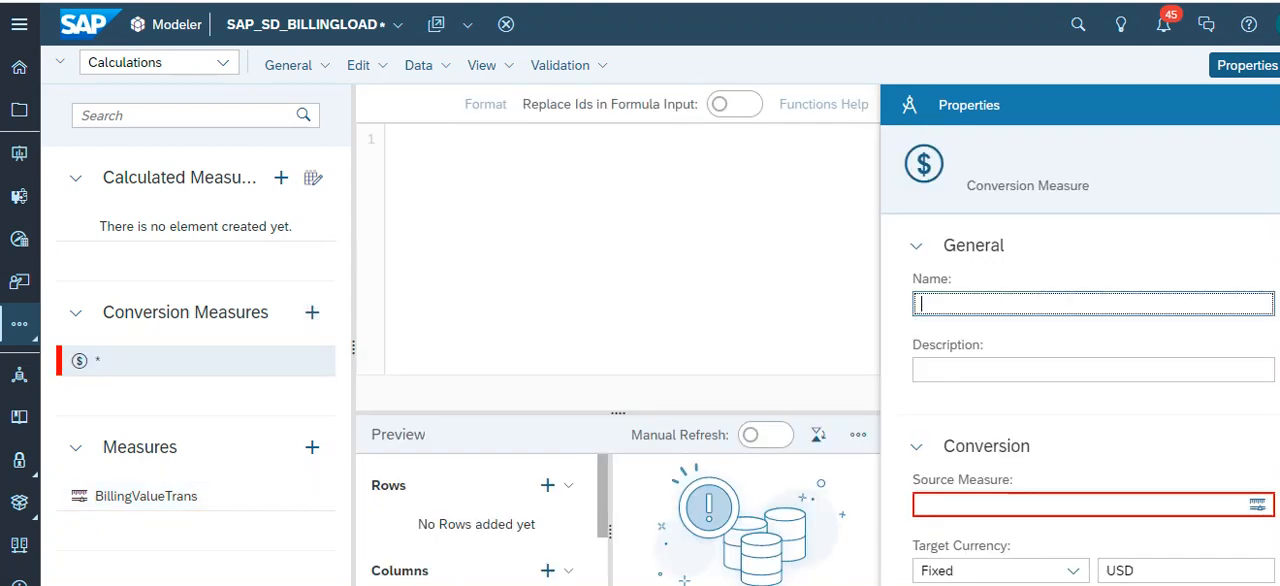
pyautogui.write('BillingValueUSD')
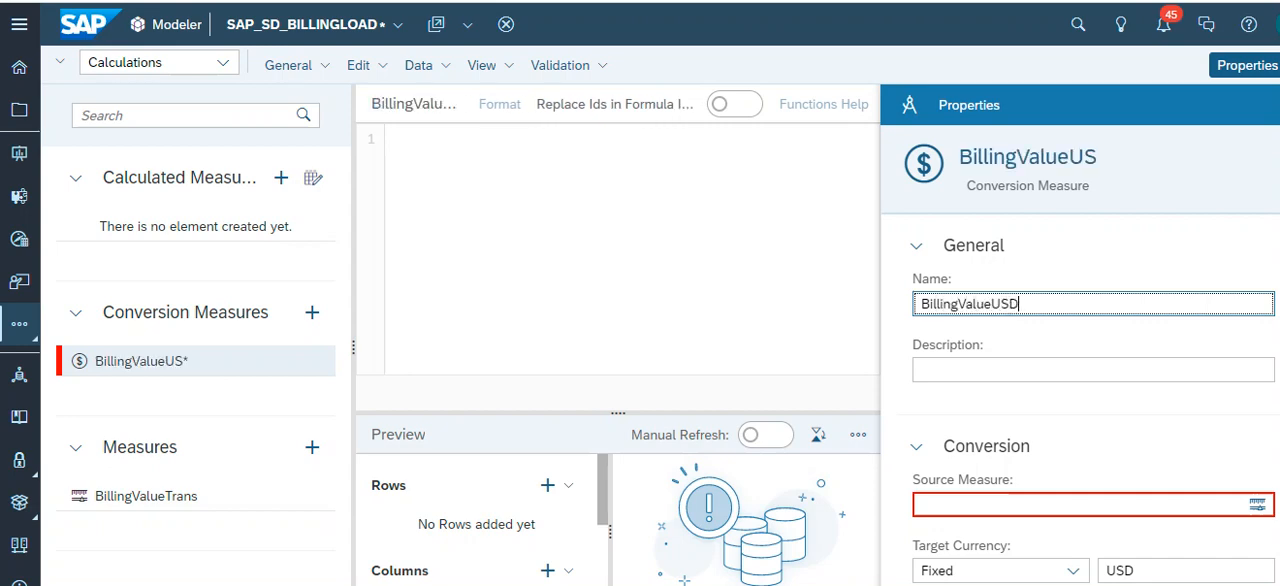
pyautogui.press('Tab')
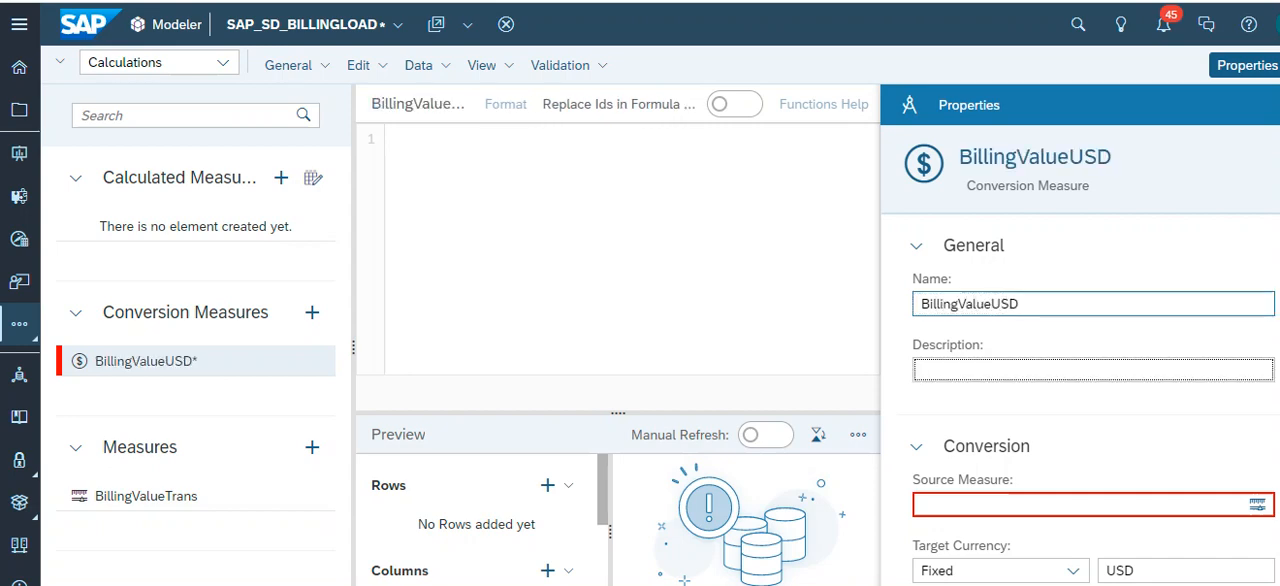
pyautogui.write('BillingValueUSD')
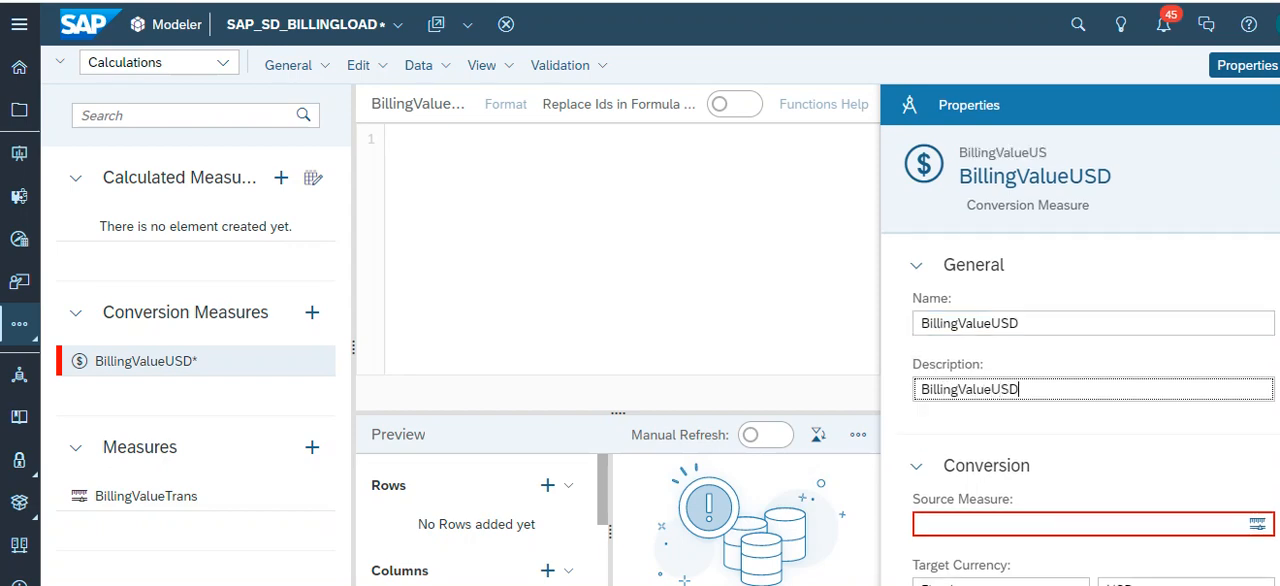
pyautogui.press('Tab')
# - Assign BillingValueTrans as the source measure of the BillingValueUSD conversion measure
pyautogui.scroll(-2, 1080, 400)
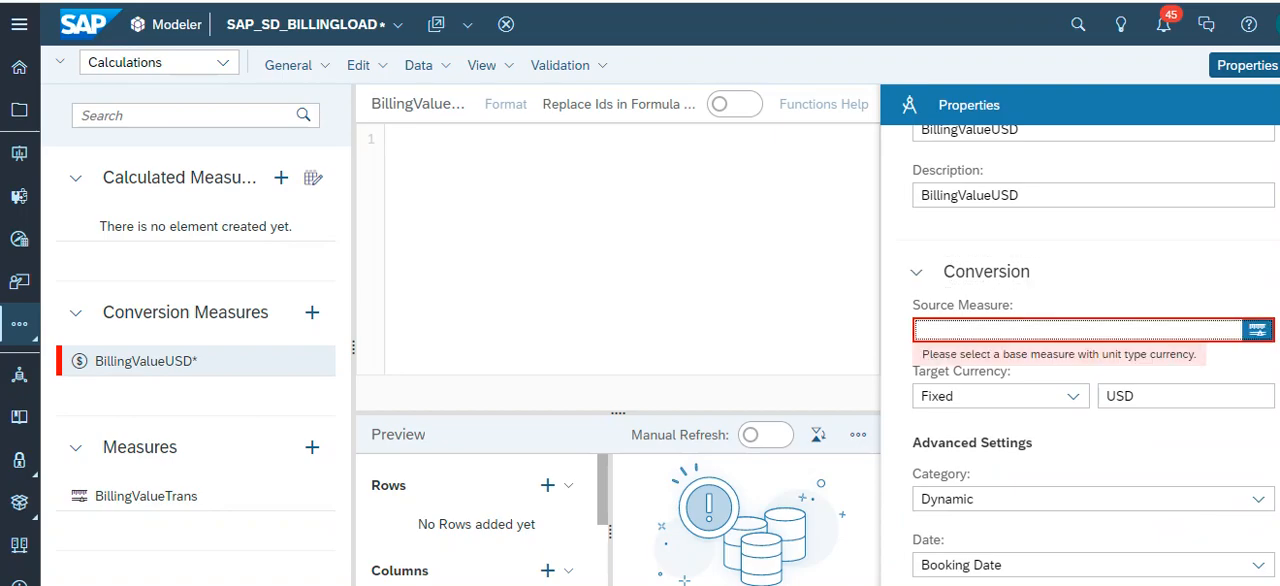
pyautogui.click(1257, 329)
pyautogui.click(402, 250)
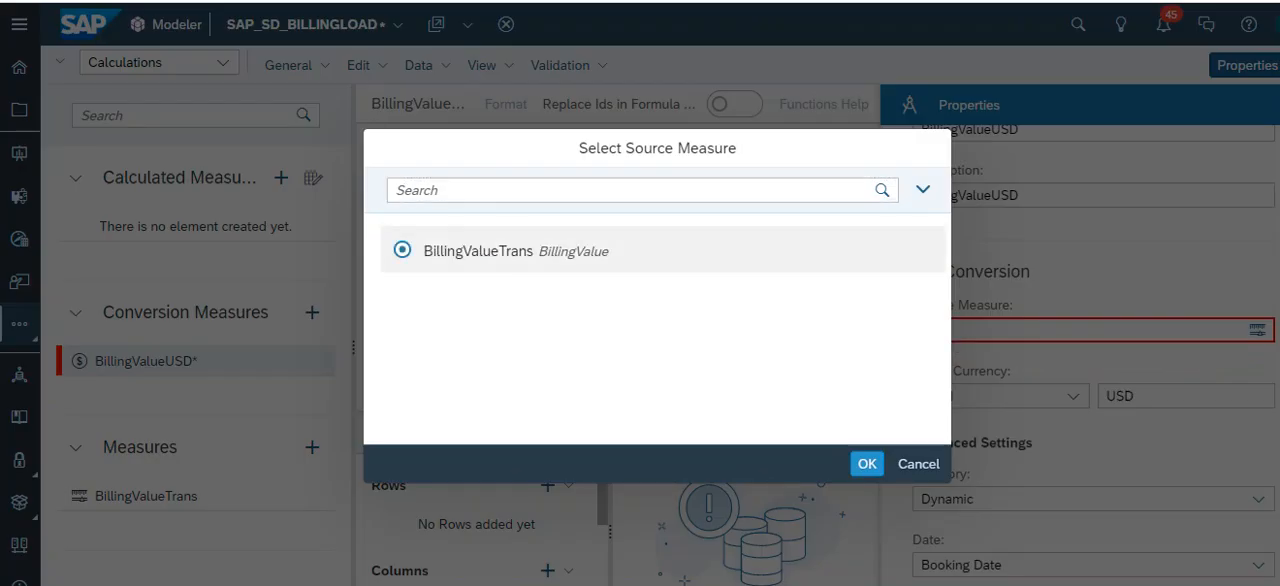
pyautogui.click(866, 463)
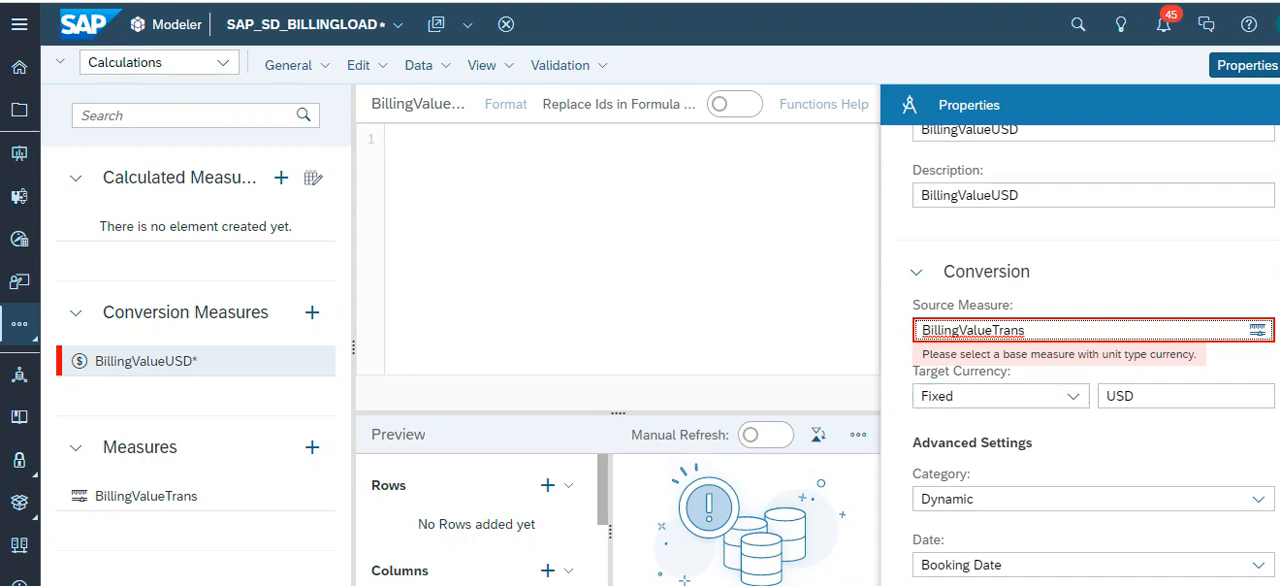
# - Review the BillingValueUSD measure's conversion and formatting settings and check the validation message on its source measure
pyautogui.scroll(-1, 1094, 354)
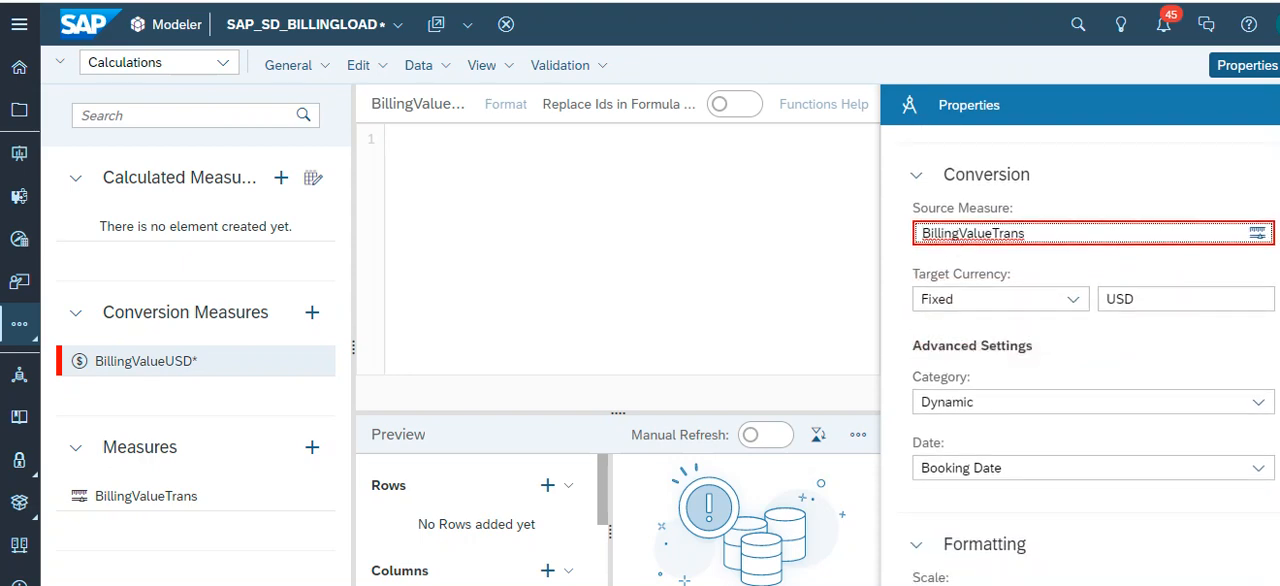
pyautogui.scroll(1, 1094, 354)
pyautogui.scroll(-2, 1094, 354)
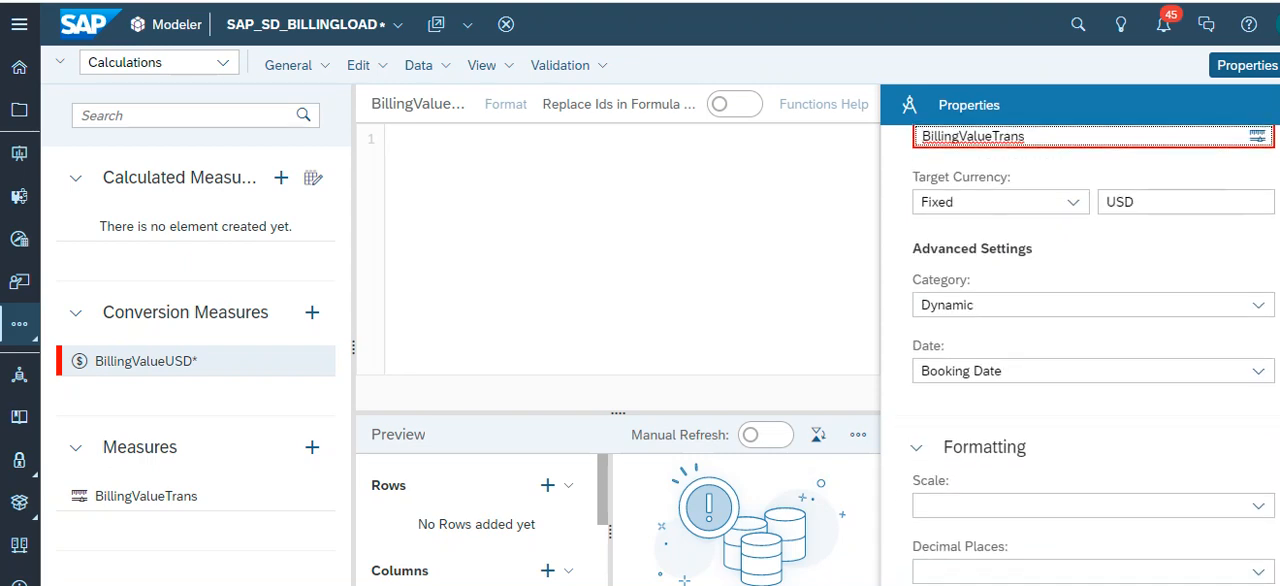
pyautogui.scroll(-1, 1094, 354)
pyautogui.scroll(4, 1094, 354)
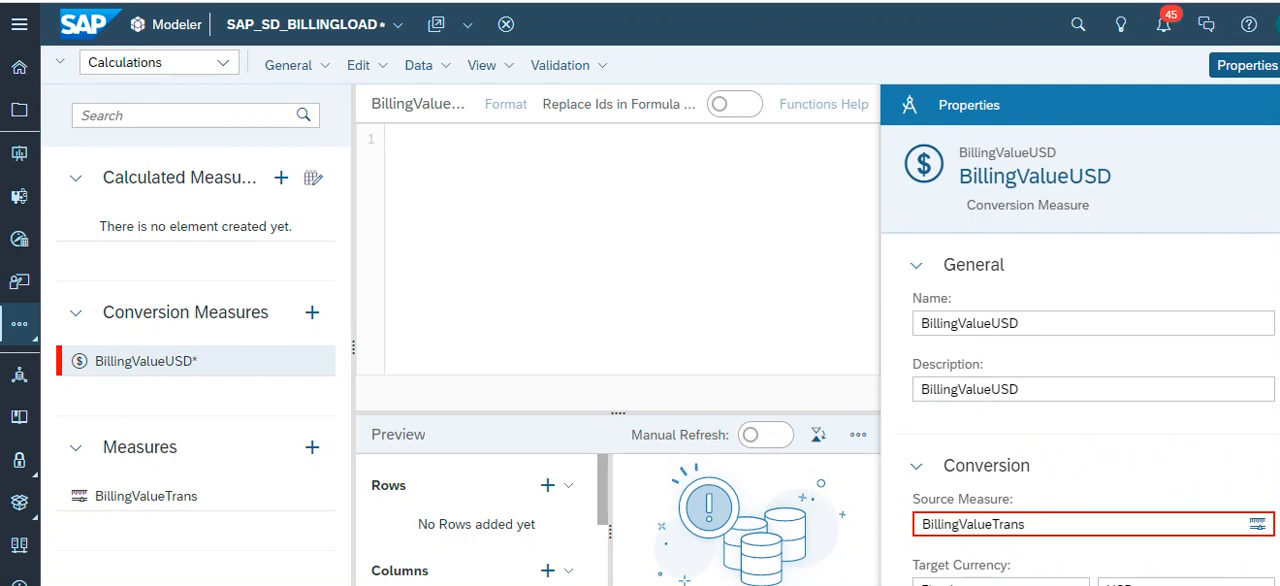
pyautogui.click(1026, 524)
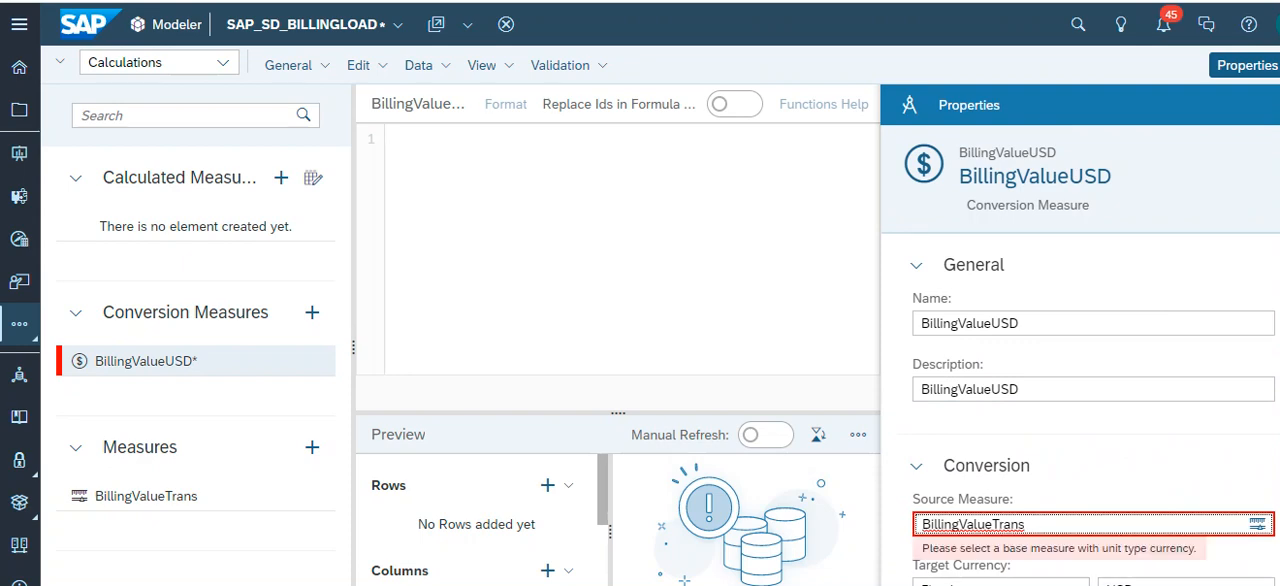
pyautogui.click(917, 466)
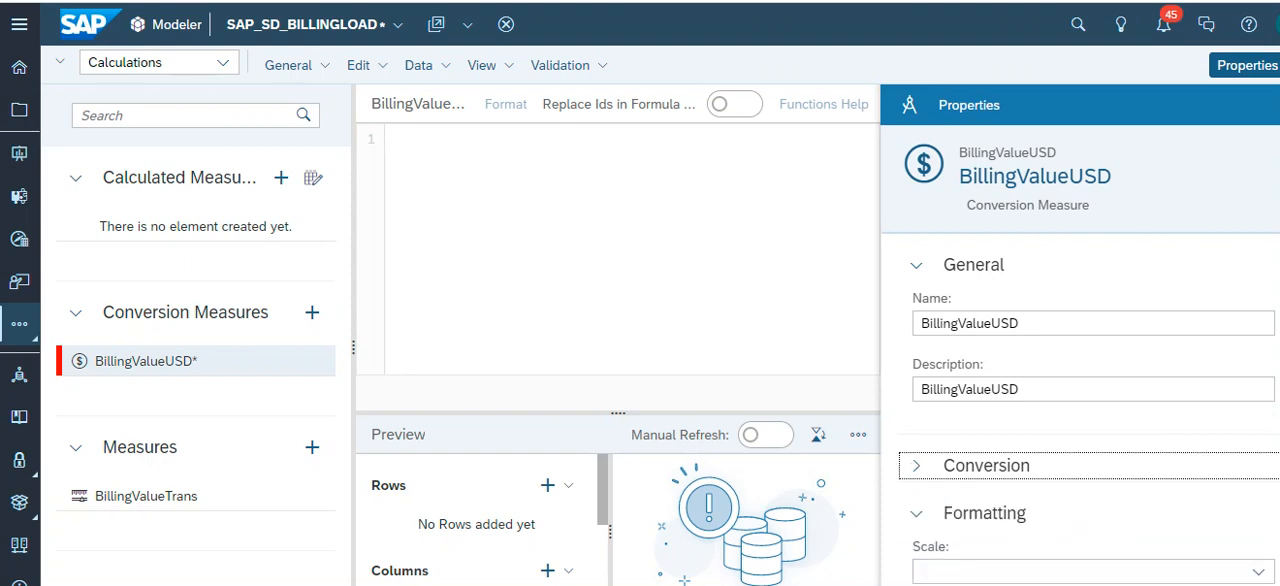
pyautogui.click(917, 466)
# - Check the target currency type options, category, date and formatting settings of the BillingValueUSD conversion measure
pyautogui.scroll(-2, 1080, 355)
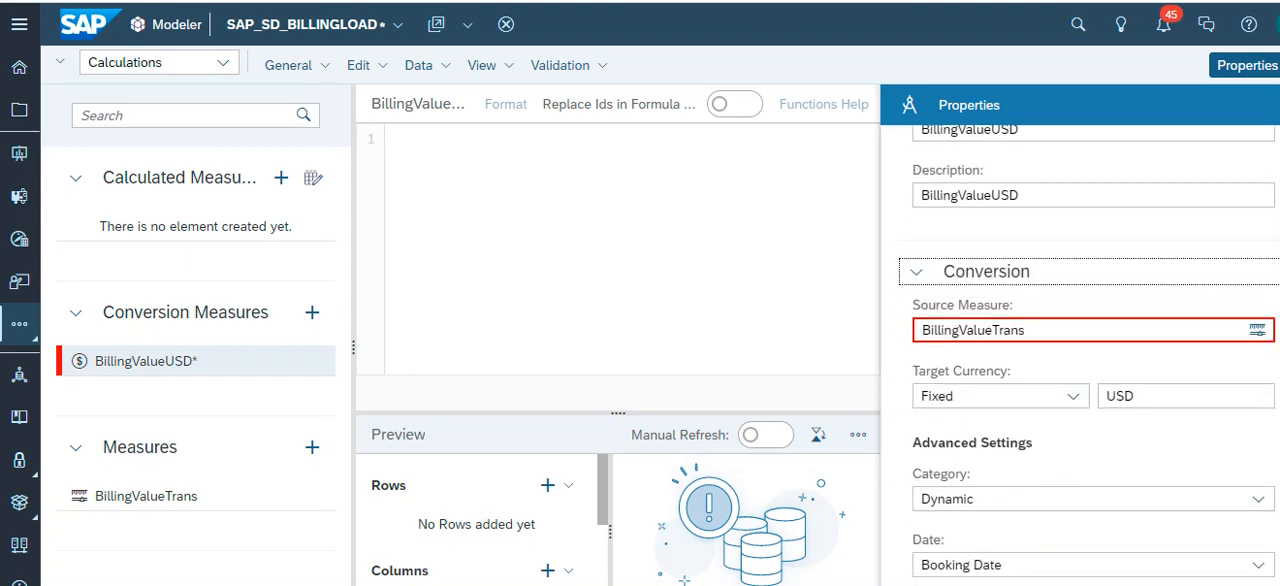
pyautogui.scroll(-1, 1080, 355)
pyautogui.click(1073, 299)
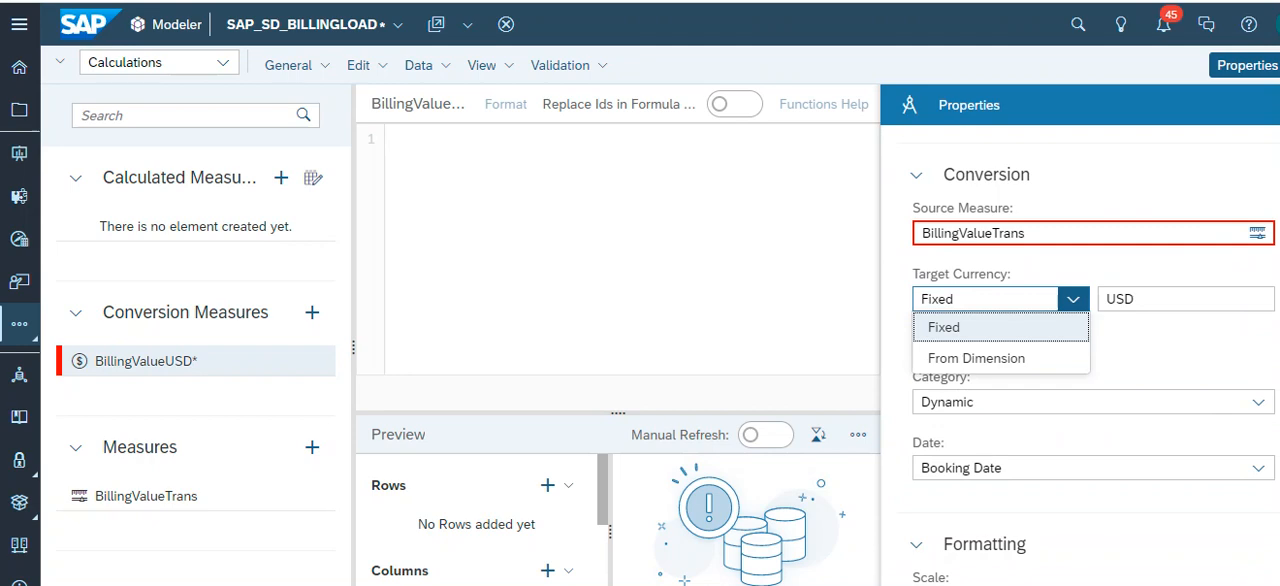
pyautogui.click(1178, 338)
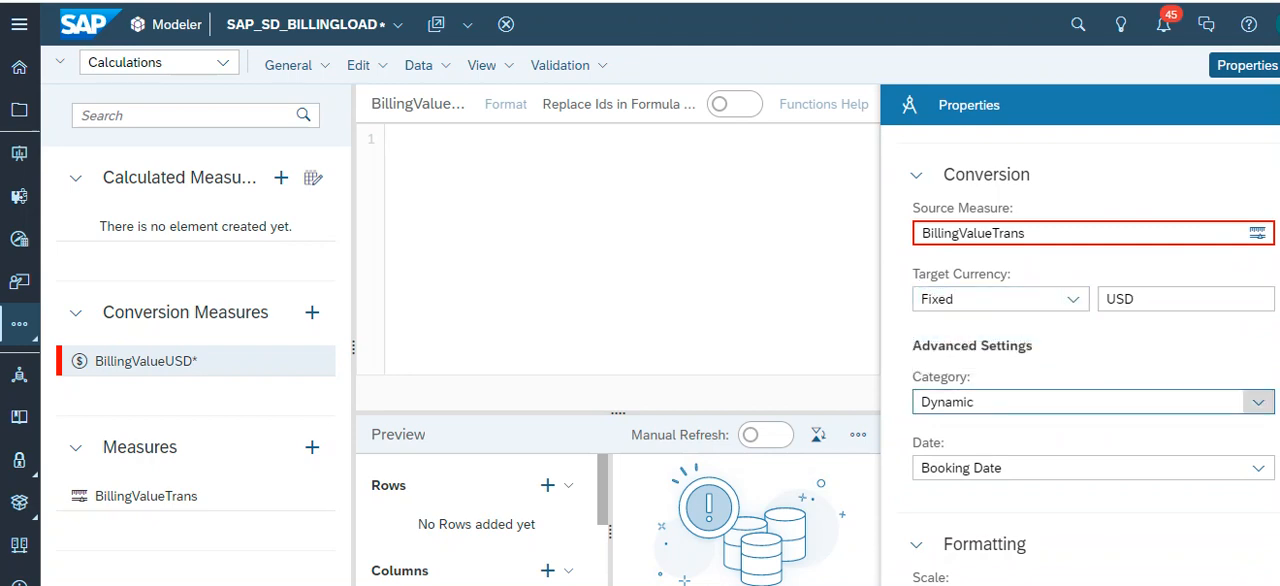
pyautogui.scroll(-2, 1090, 400)
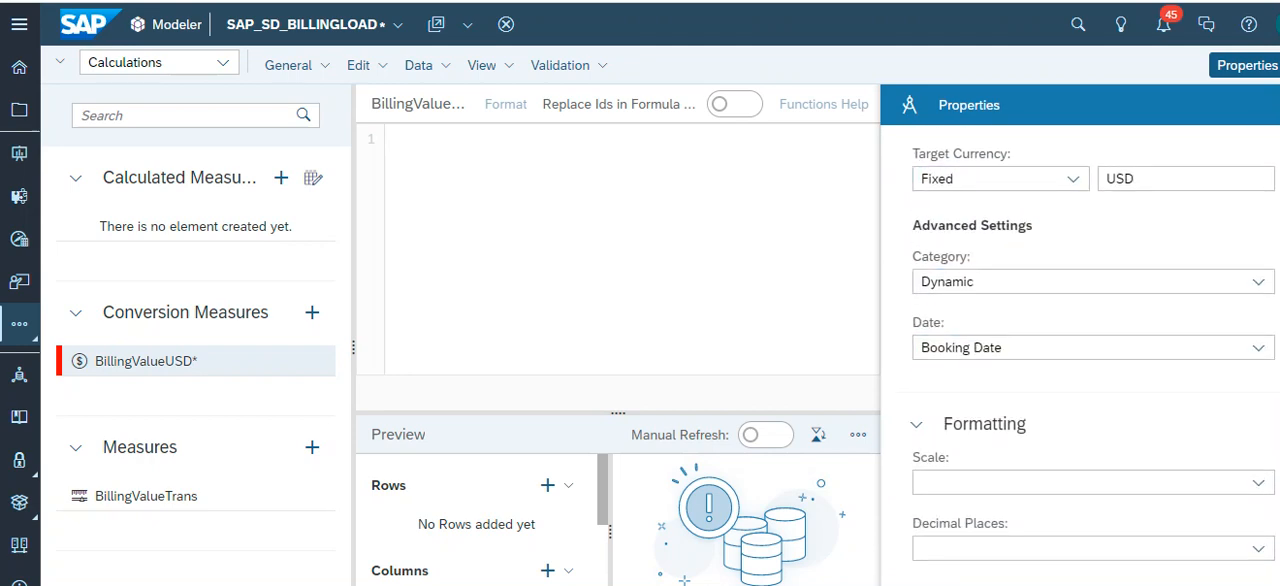
pyautogui.scroll(3, 1090, 400)
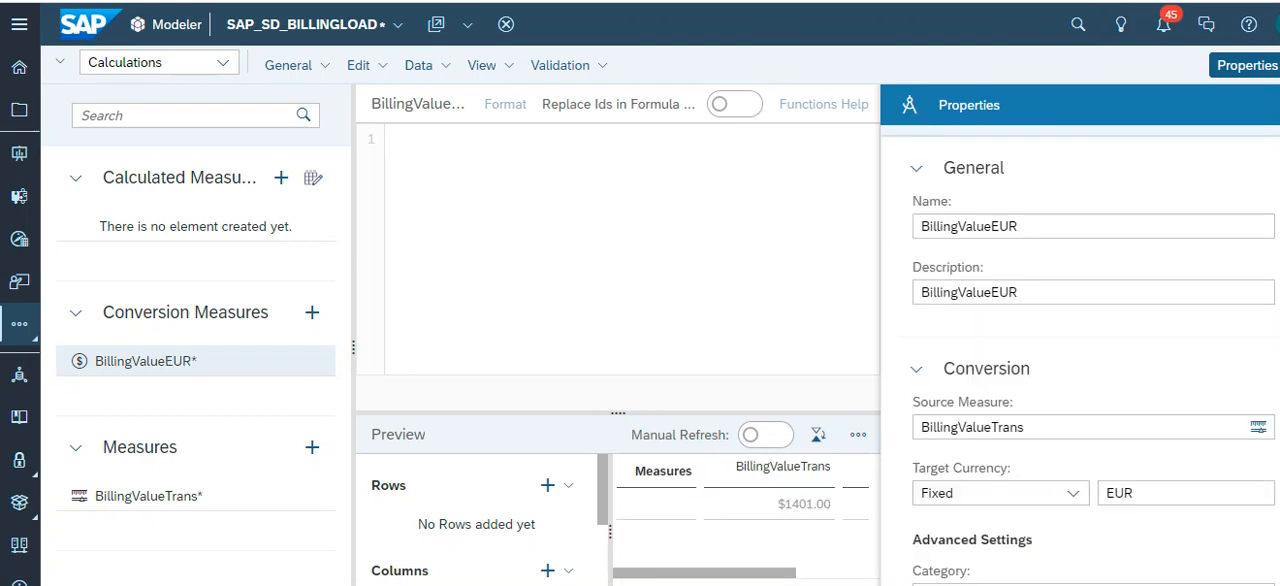
# - Review the BillingValueEUR conversion measure's name, source measure, EUR target currency and advanced settings, and save the model
pyautogui.moveTo(1020, 227); pyautogui.dragTo(991, 227)
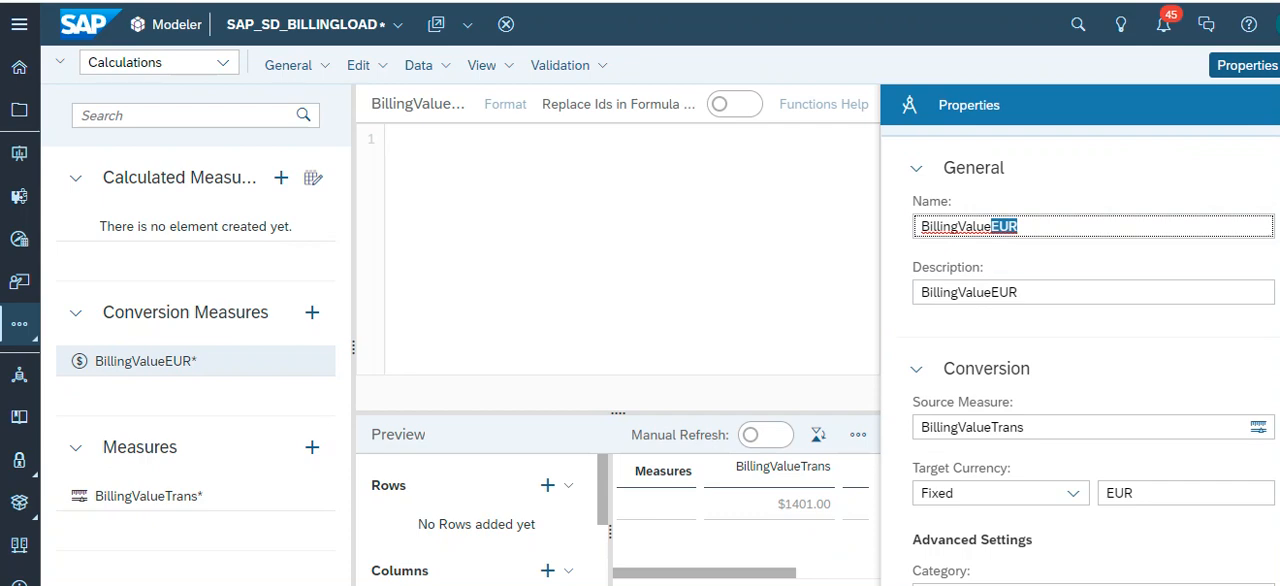
pyautogui.scroll(-2, 1080, 350)
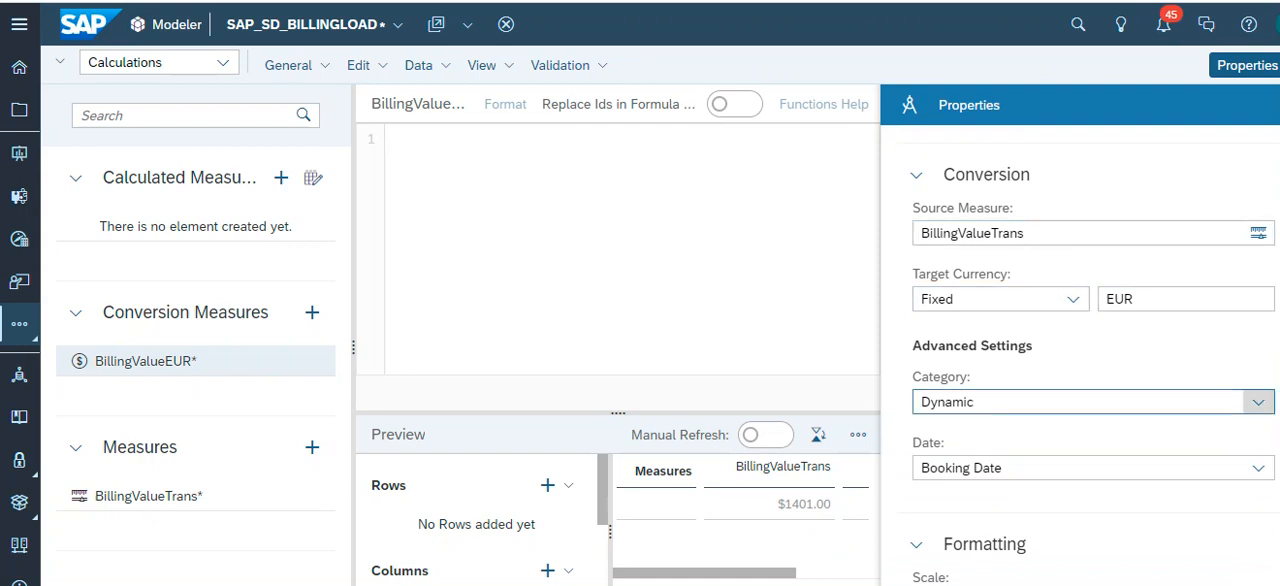
pyautogui.scroll(-1, 1090, 402)
pyautogui.scroll(4, 1090, 402)
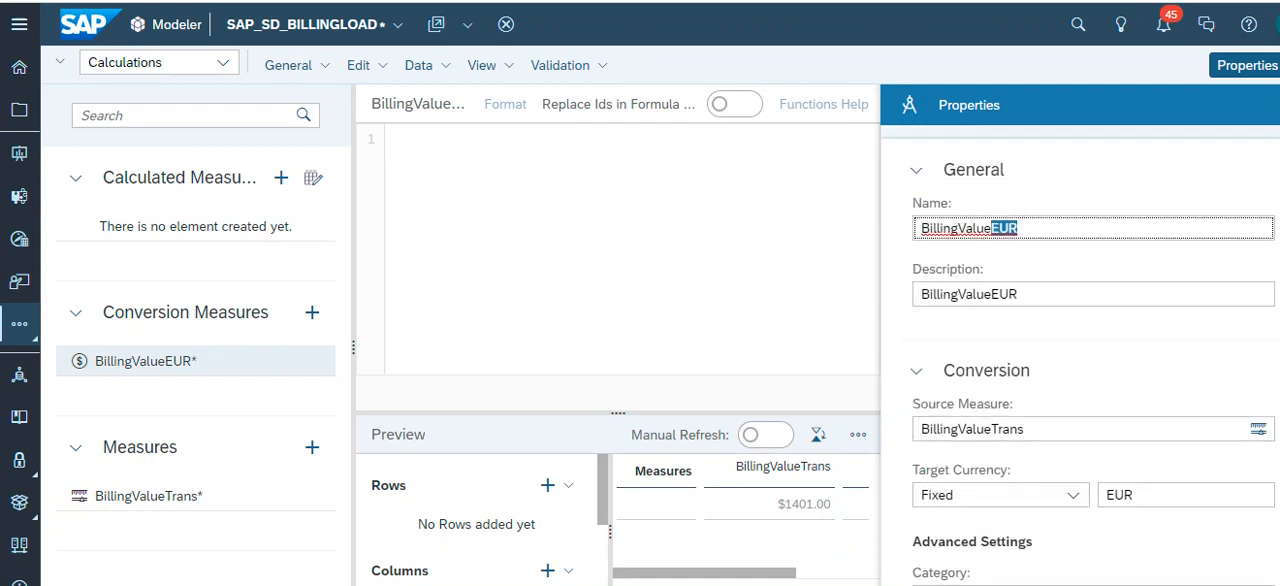
pyautogui.scroll(-1, 1090, 389)
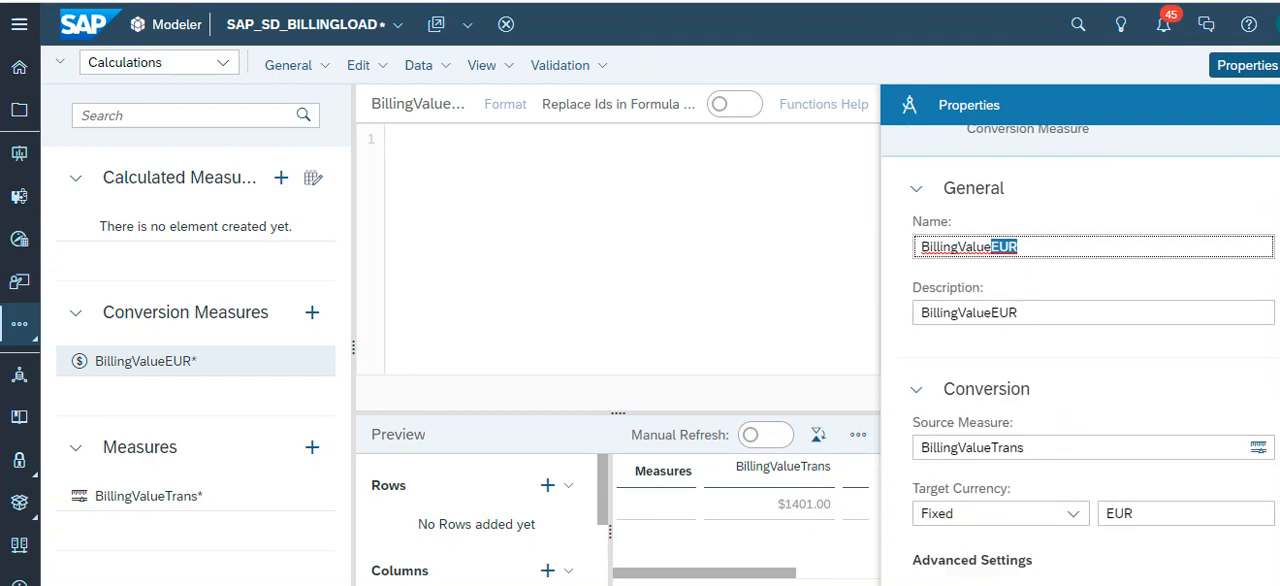
pyautogui.scroll(-1, 1090, 389)
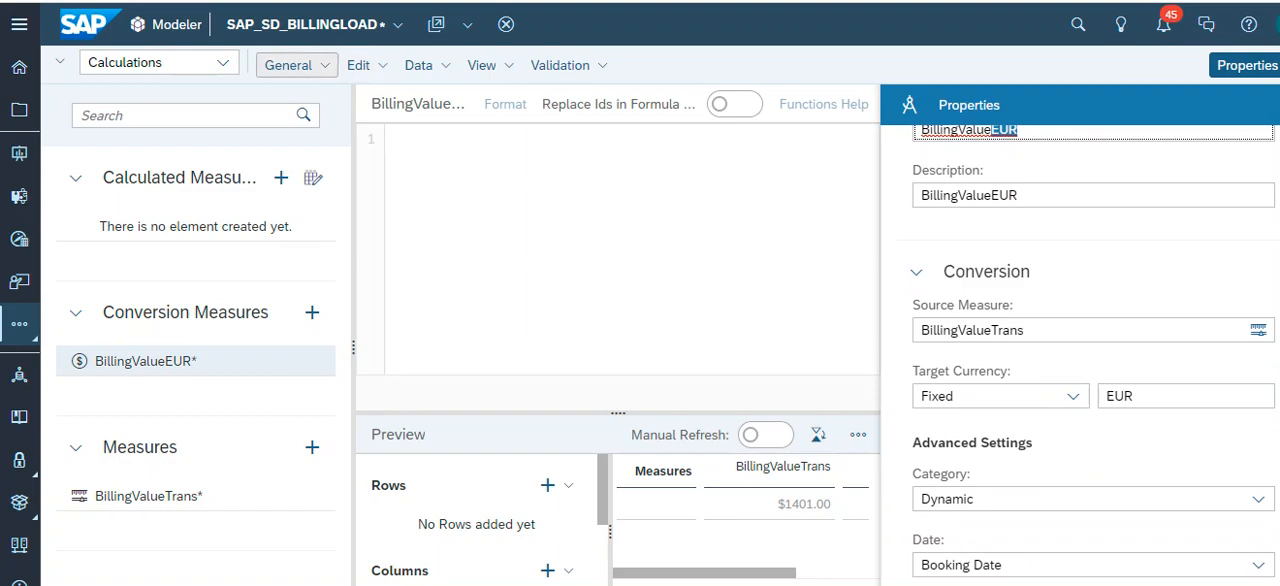
pyautogui.click(296, 65)
pyautogui.click(285, 94)
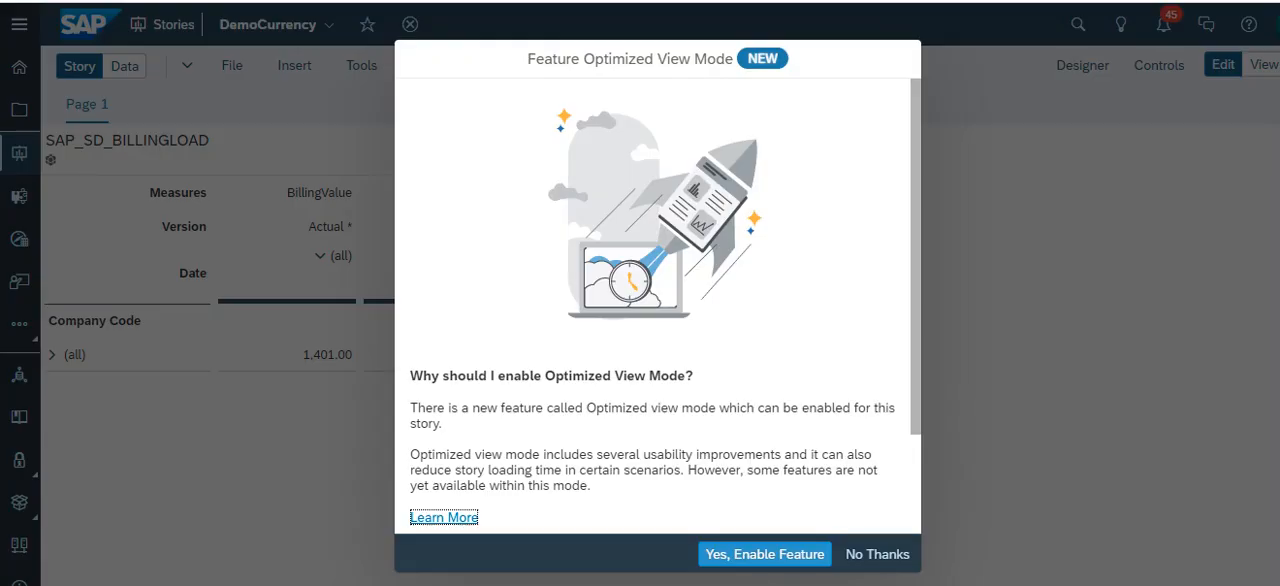
# - Decline the Optimized View Mode feature for the DemoCurrency story, reload the story and dismiss the offer again
pyautogui.click(877, 554)
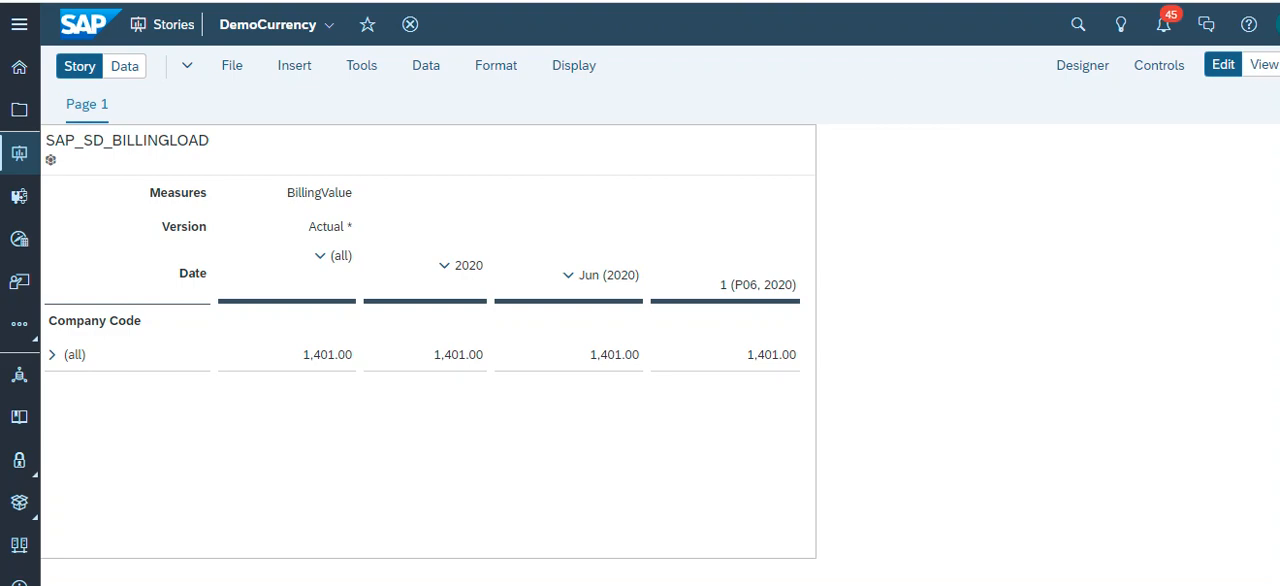
pyautogui.click(600, 450)
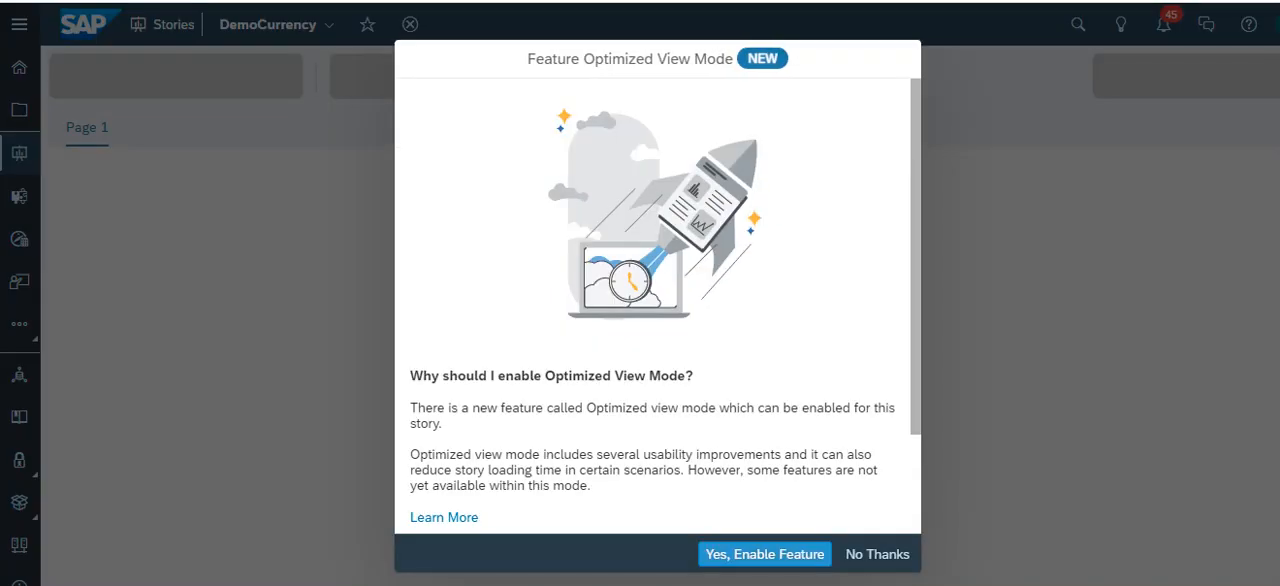
pyautogui.press('Escape')
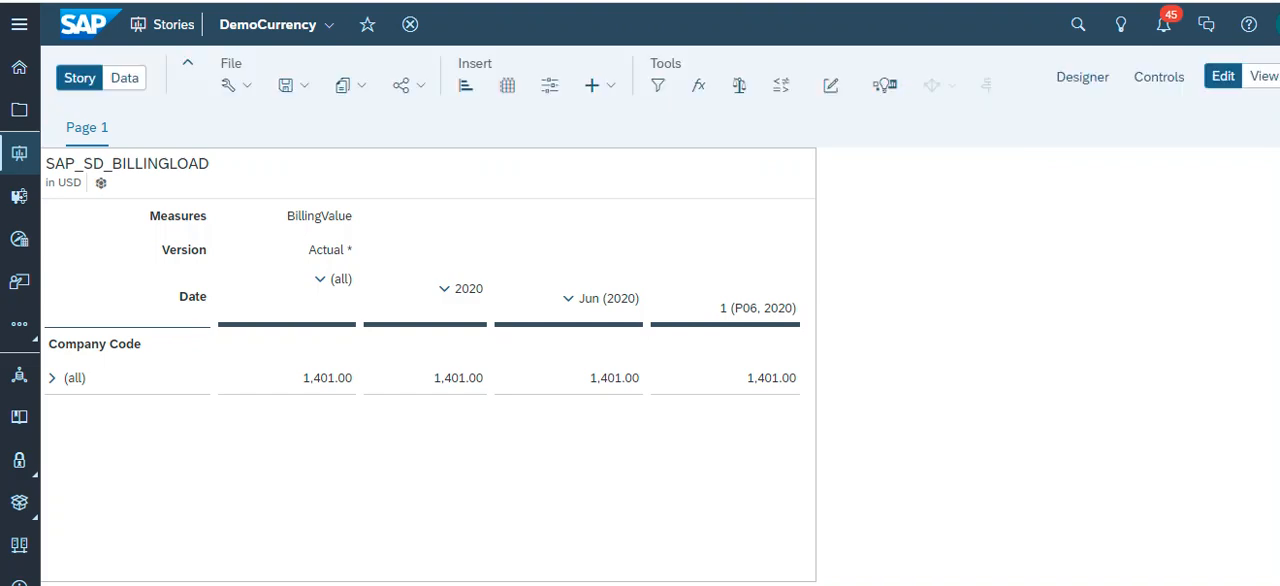
# - Add BillingValueEUR alongside BillingValue in the measures filter of the SAP_SD_BILLINGLOAD table's columns
pyautogui.click(470, 440)
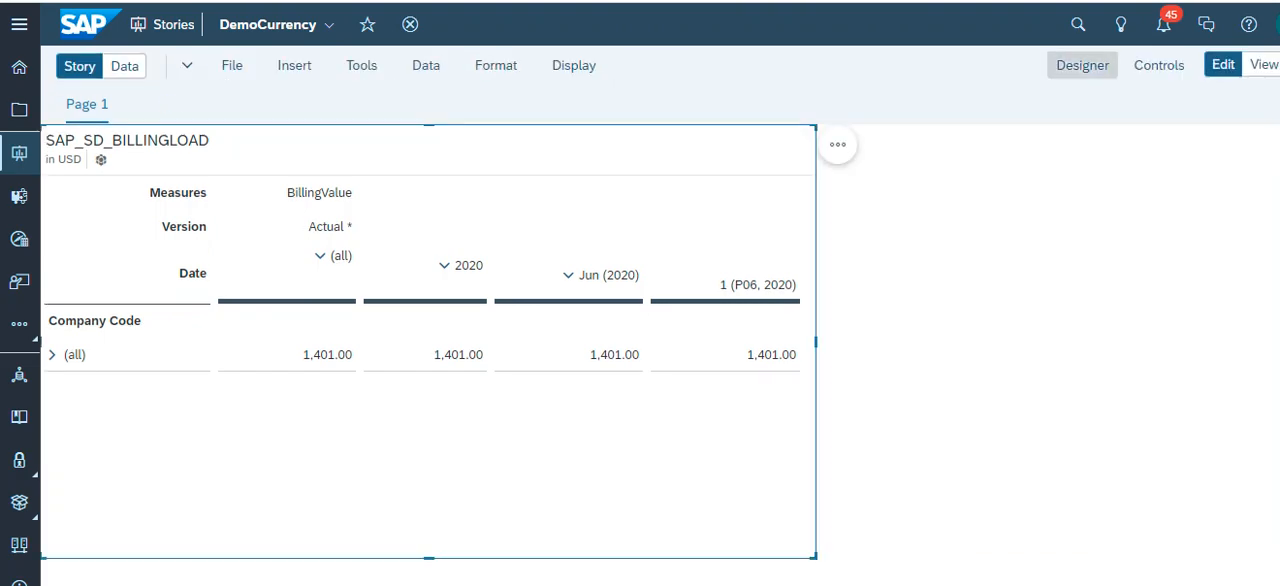
pyautogui.click(1082, 65)
pyautogui.scroll(-3, 1070, 350)
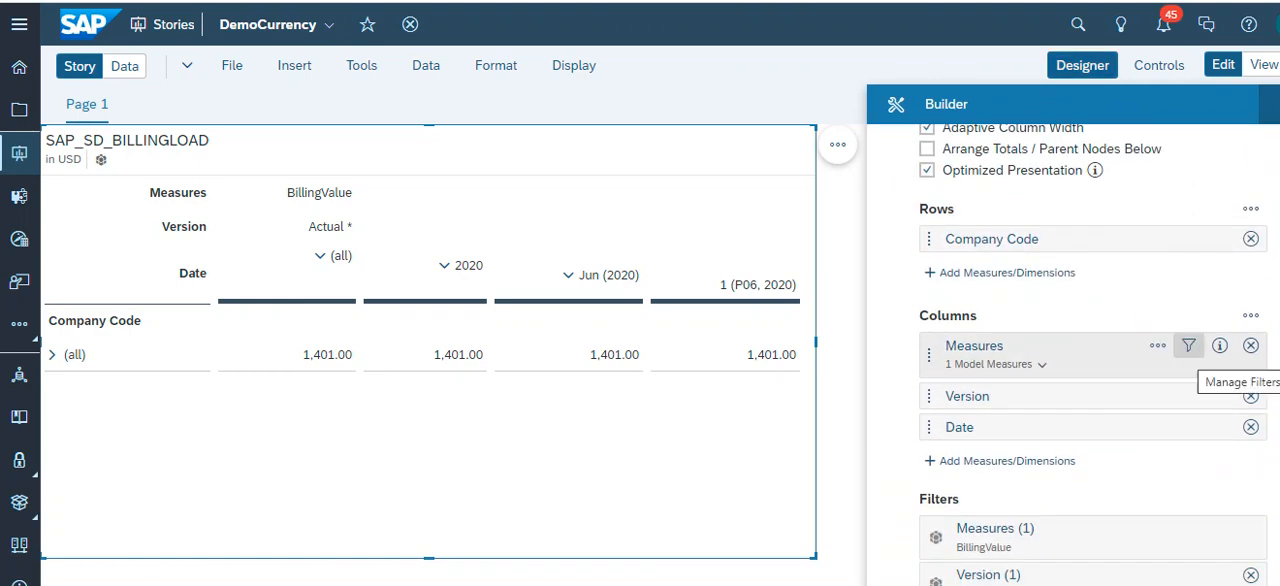
pyautogui.click(1188, 345)
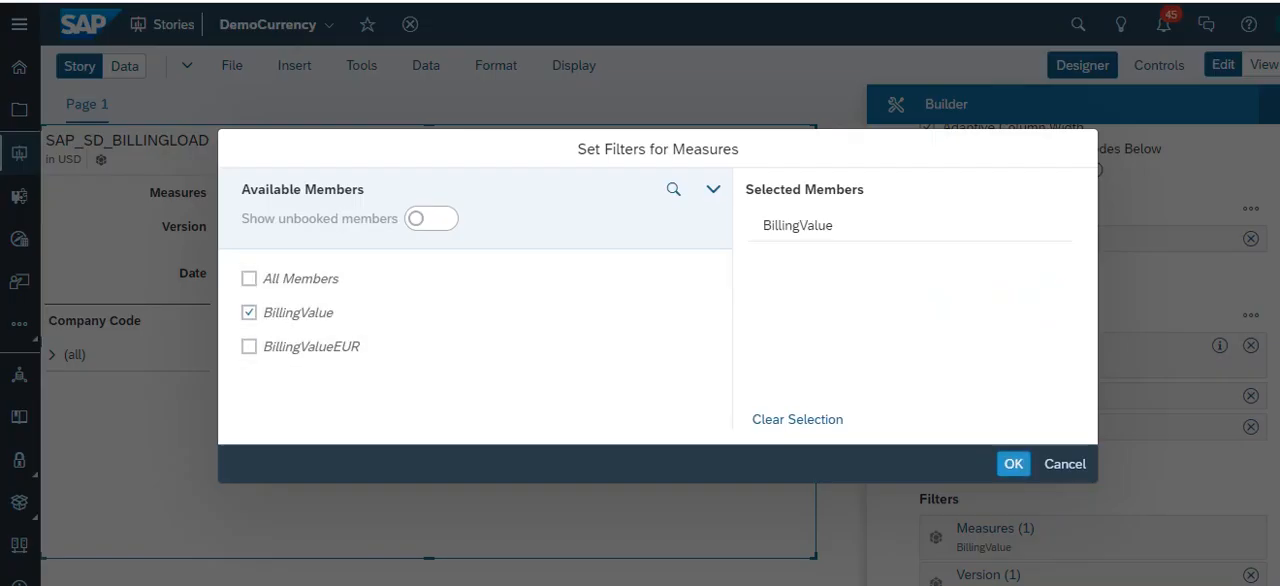
pyautogui.click(249, 346)
pyautogui.click(1013, 463)
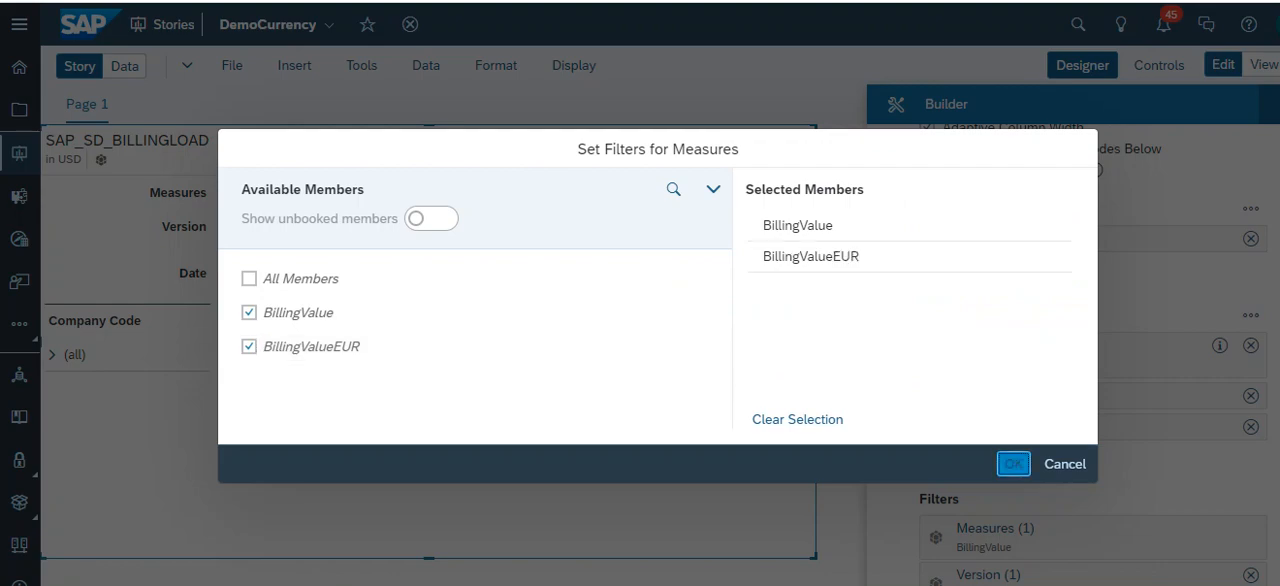